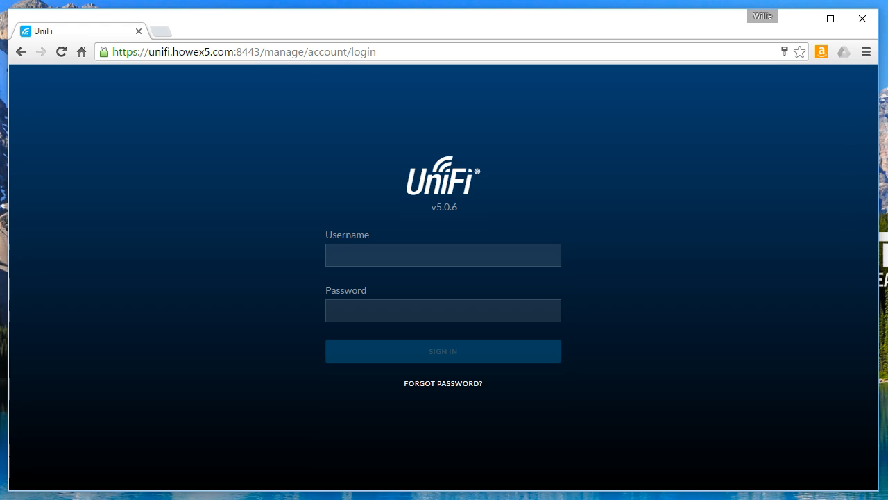
# Sign in to UniFi Controller with the admin username and password
pyautogui.click(366, 258)
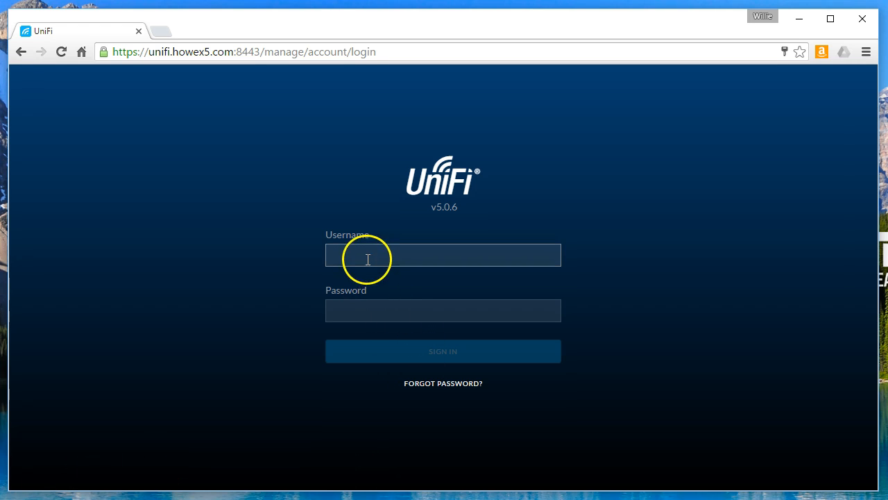
pyautogui.write('whowe')
pyautogui.press('Tab')
pyautogui.write('••')
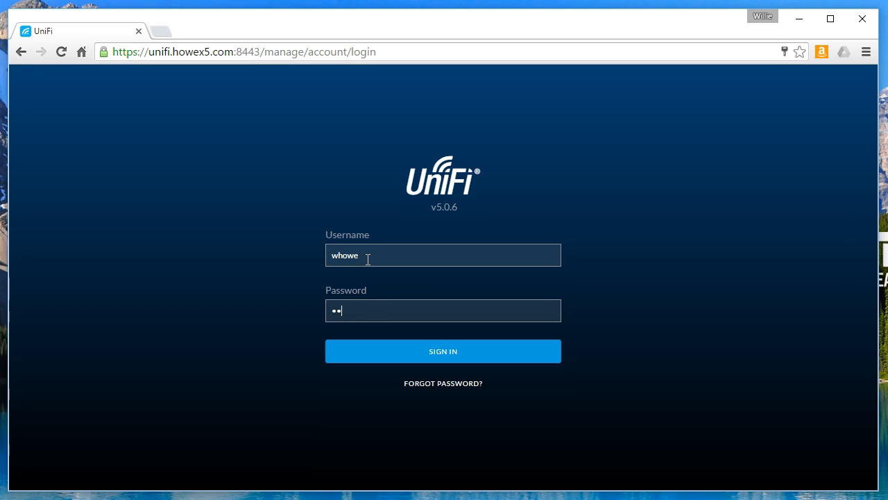
pyautogui.press('Return')
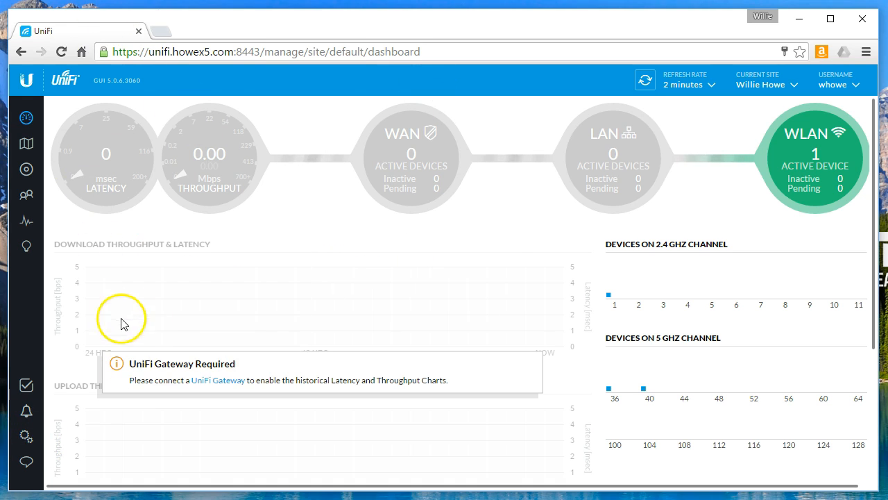
# Open the site's Guest Control settings and look over the hotspot guest policies
pyautogui.click(26, 436)
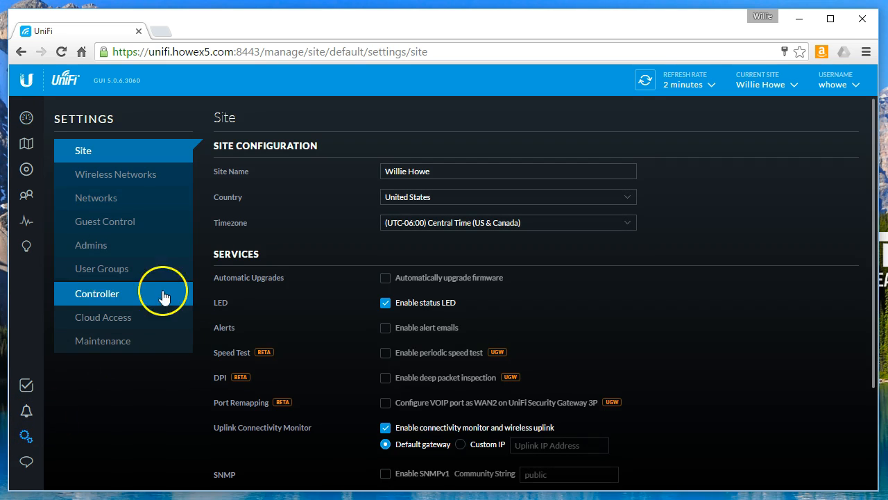
pyautogui.click(122, 226)
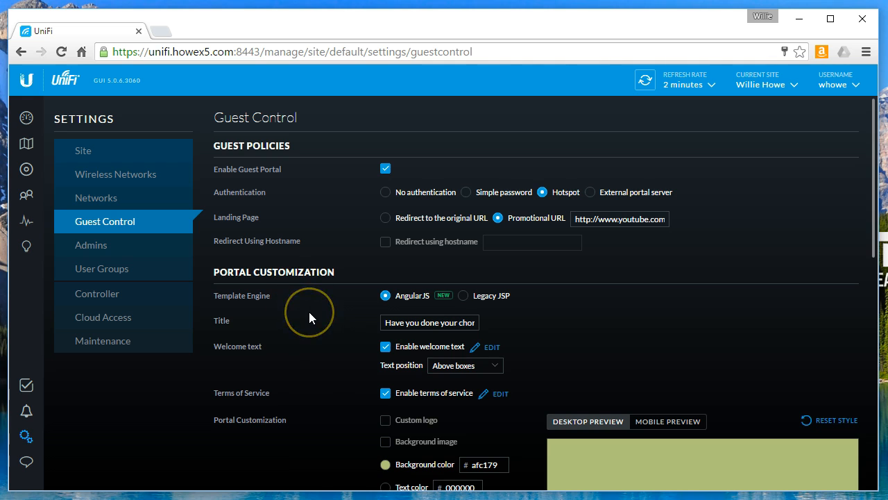
pyautogui.scroll(-1, 309, 317)
pyautogui.scroll(1, 309, 317)
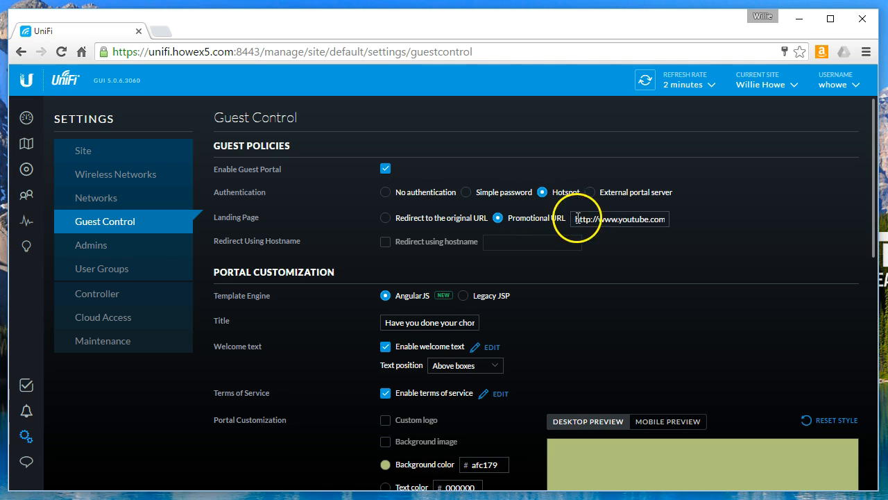
pyautogui.moveTo(575, 220); pyautogui.dragTo(683, 223)
pyautogui.doubleClick(657, 219)
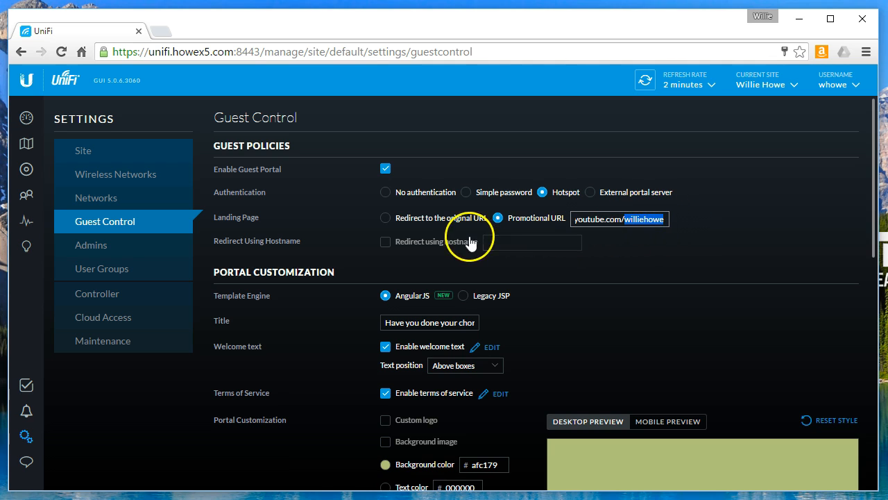
pyautogui.click(315, 247)
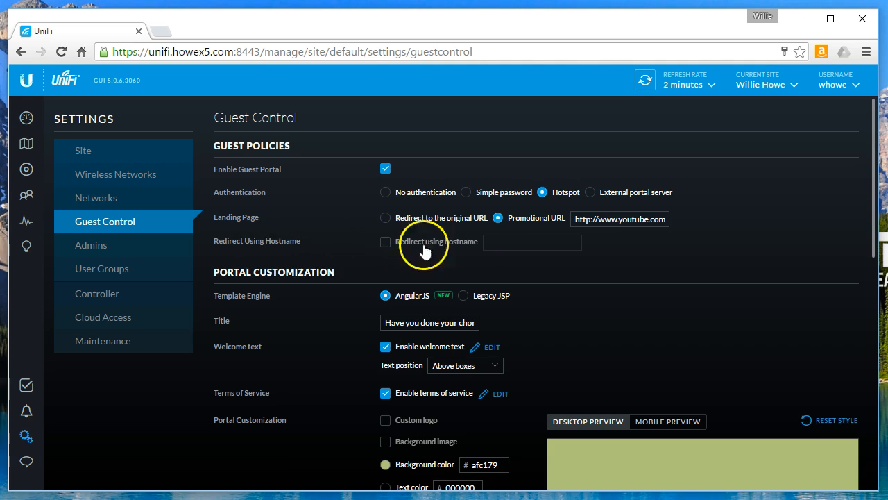
pyautogui.scroll(-1, 353, 304)
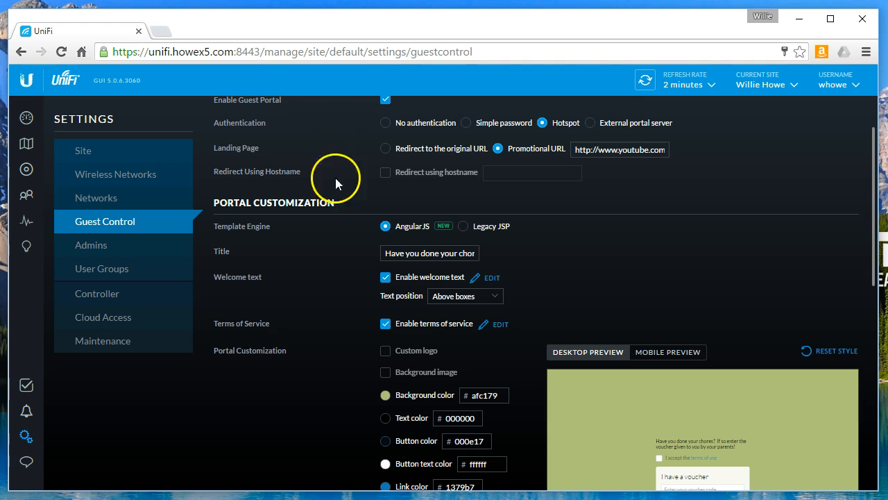
pyautogui.scroll(-2, 251, 238)
pyautogui.scroll(-2, 251, 238)
pyautogui.scroll(2, 252, 238)
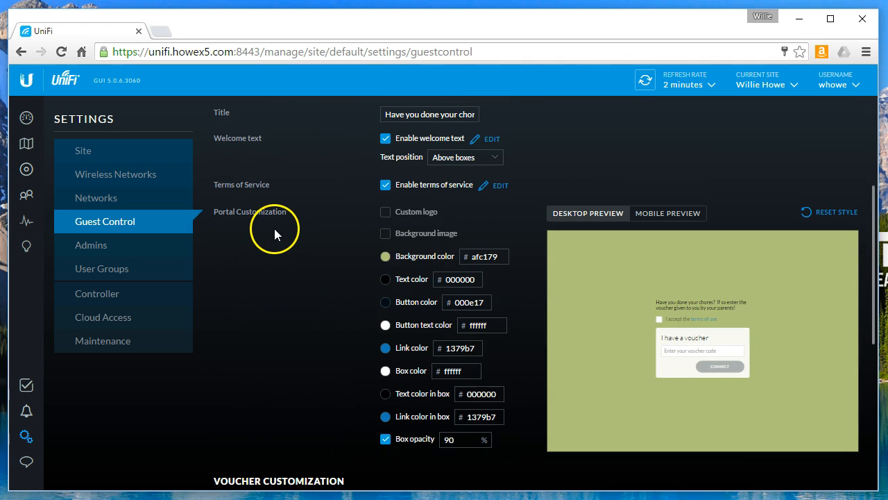
pyautogui.scroll(-1, 331, 249)
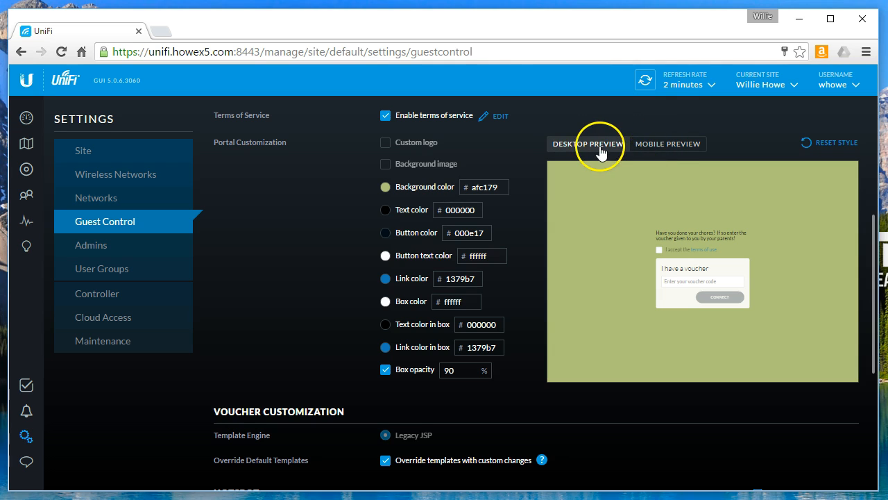
# Preview the guest portal in mobile layout, then back in desktop layout
pyautogui.click(669, 147)
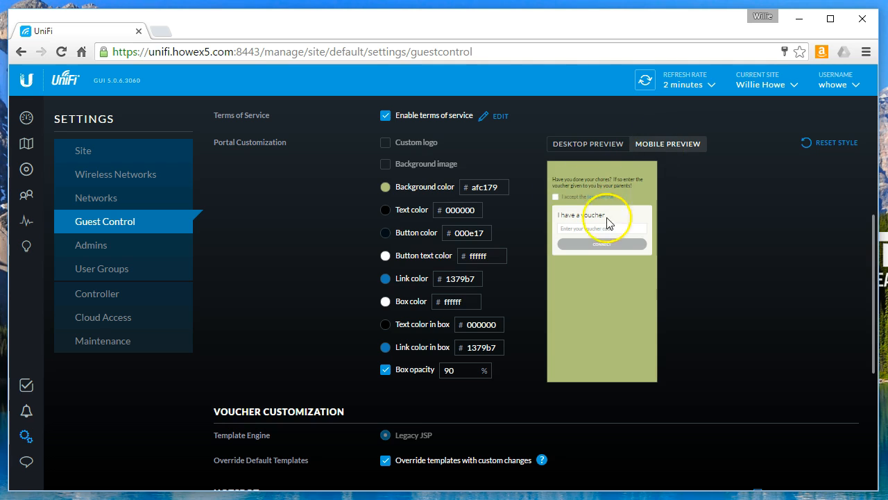
pyautogui.click(582, 147)
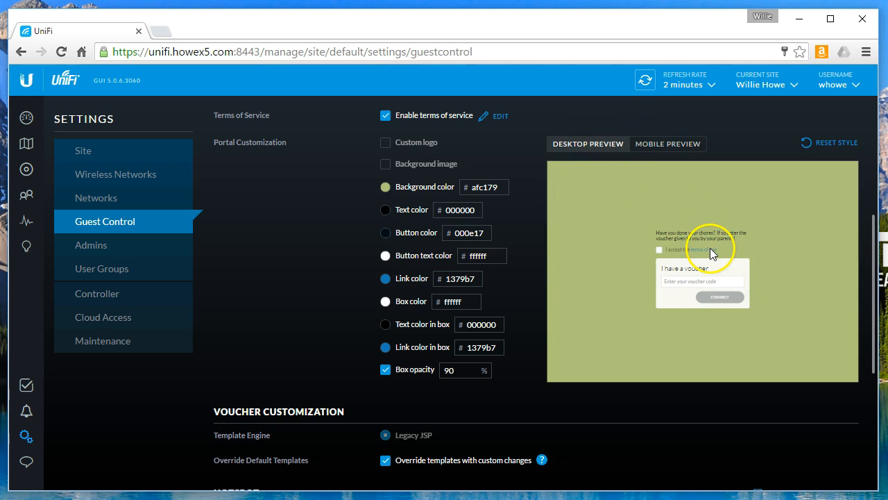
pyautogui.scroll(1, 592, 287)
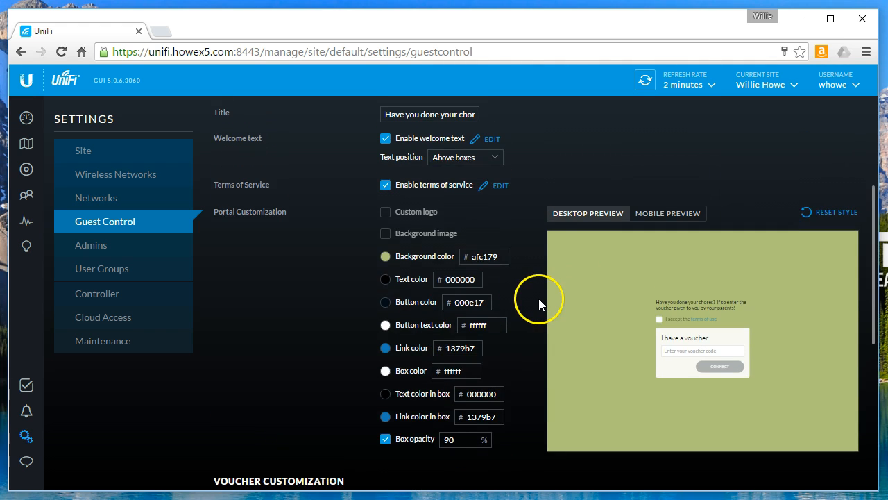
pyautogui.scroll(1, 539, 303)
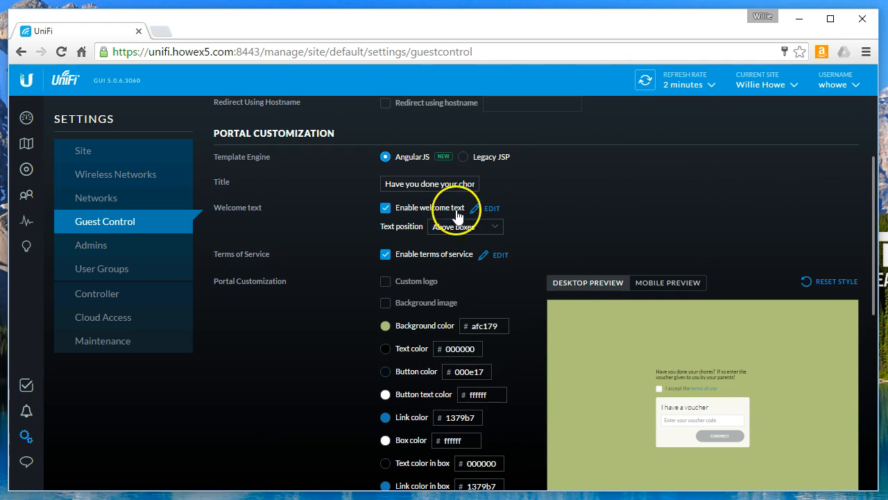
# Open the hotspot Welcome text for editing
pyautogui.moveTo(387, 185); pyautogui.dragTo(499, 185)
pyautogui.click(397, 185)
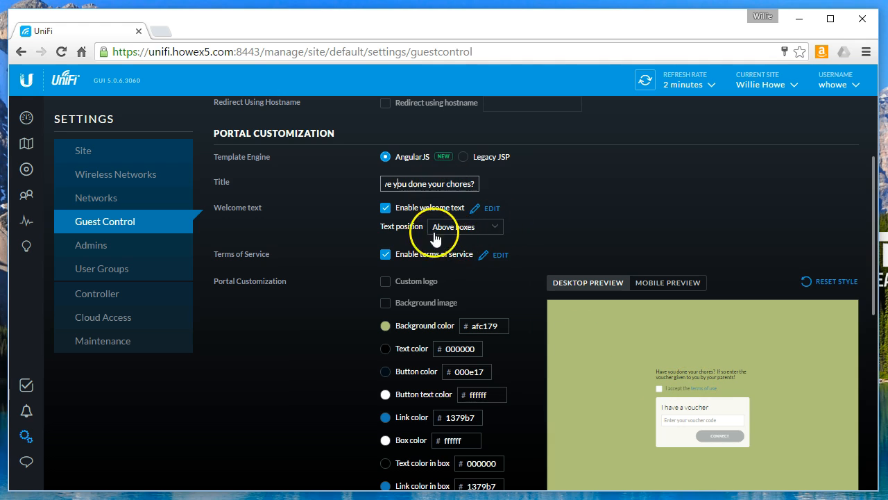
pyautogui.click(489, 208)
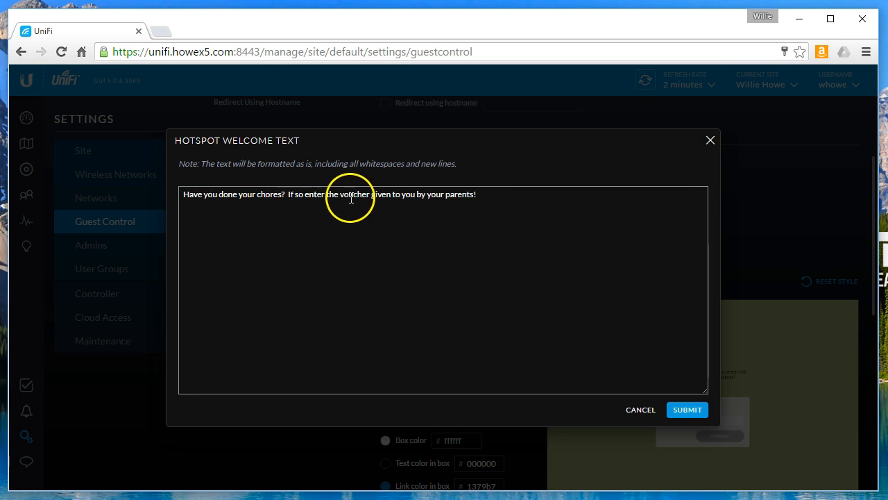
# Close the welcome text unchanged, then review the Terms of Service and cancel
pyautogui.click(644, 410)
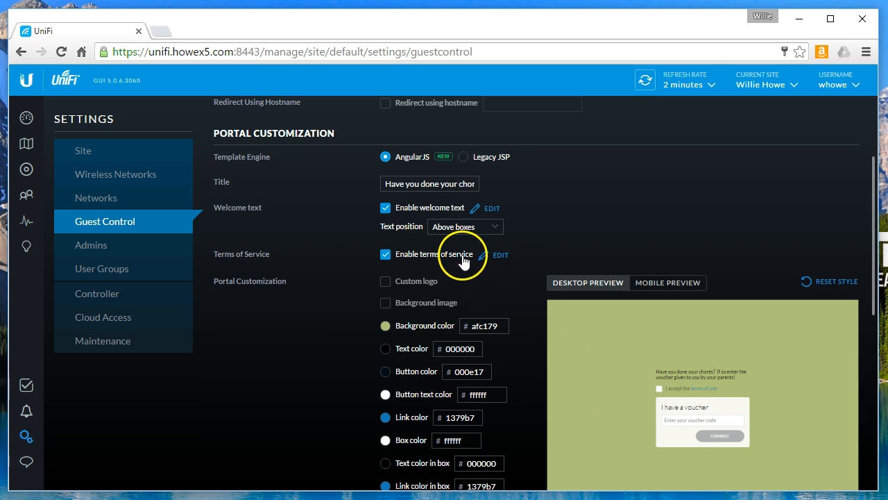
pyautogui.click(499, 255)
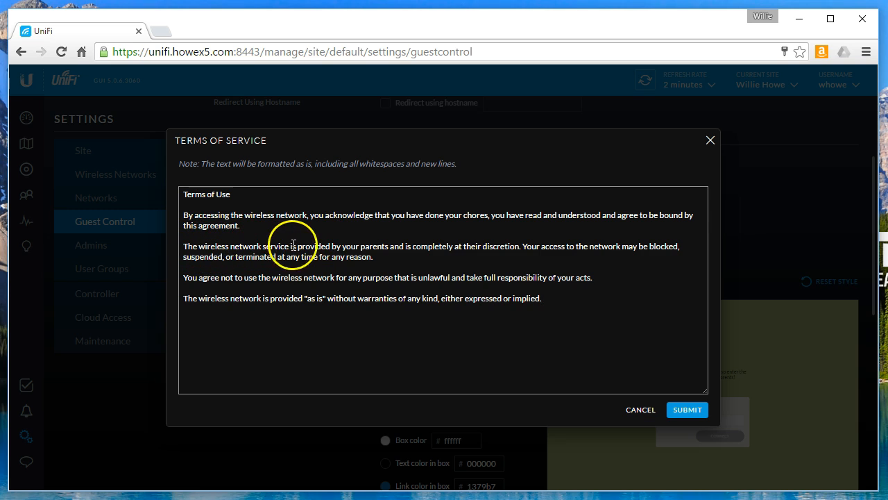
pyautogui.moveTo(342, 247); pyautogui.dragTo(393, 248)
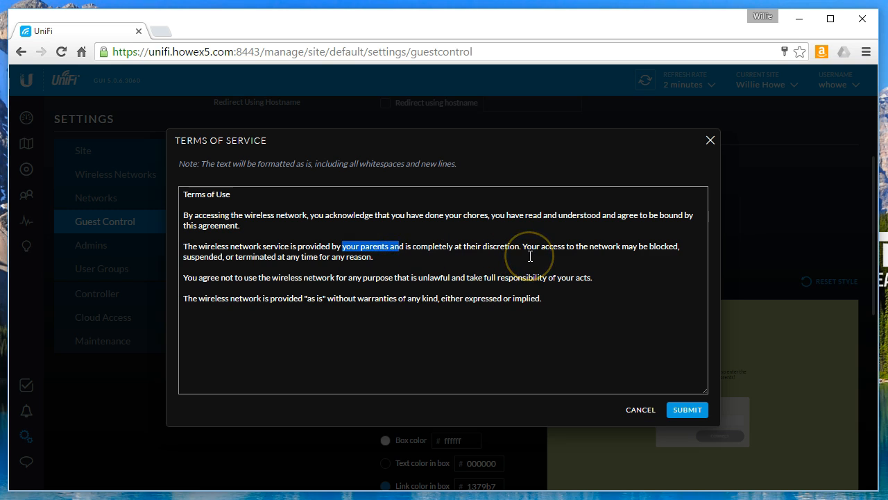
pyautogui.click(640, 410)
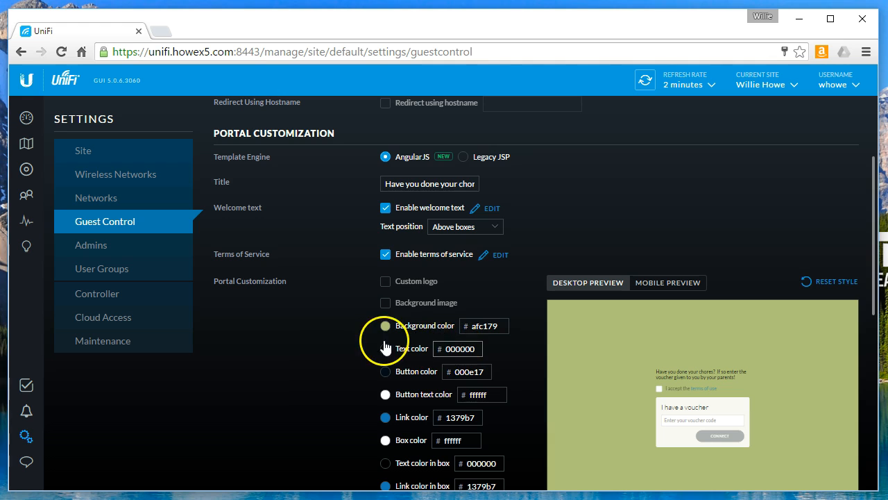
pyautogui.scroll(-3, 386, 351)
pyautogui.scroll(1, 387, 351)
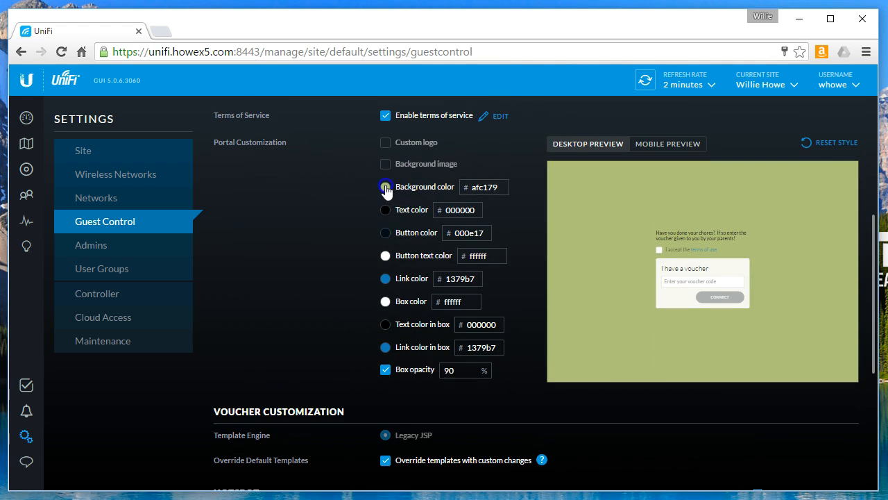
pyautogui.click(384, 188)
pyautogui.scroll(2, 422, 254)
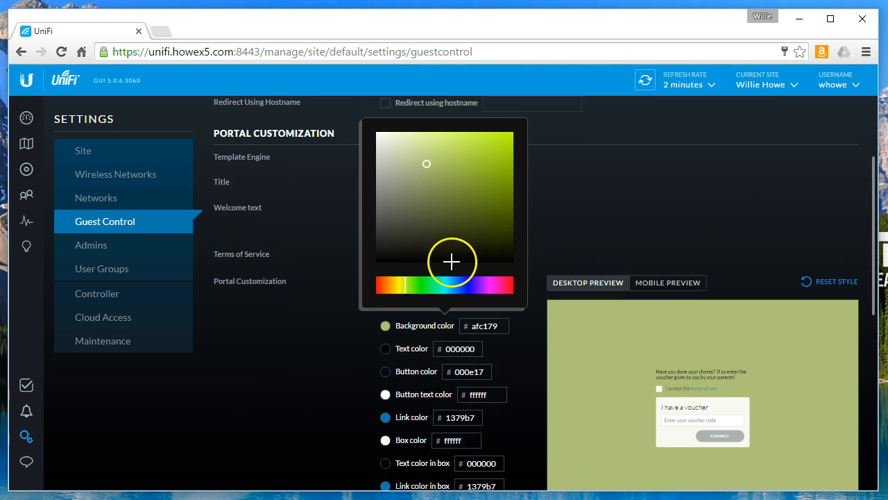
pyautogui.click(381, 292)
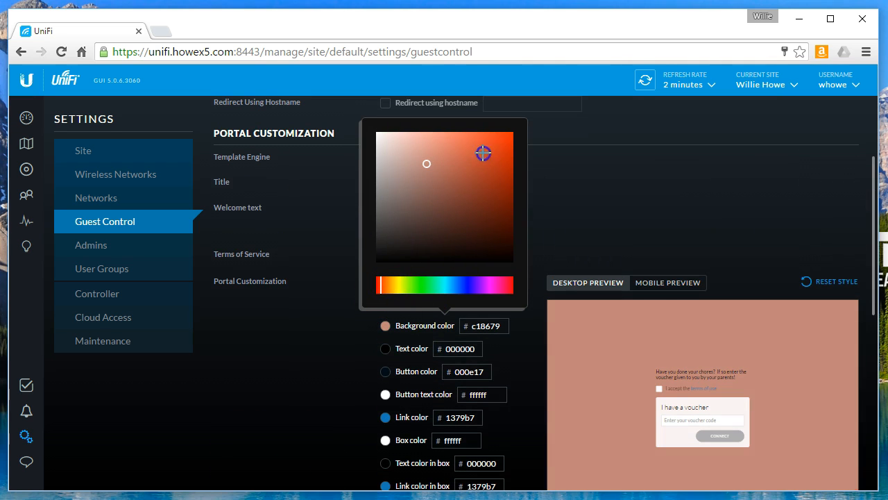
pyautogui.click(506, 131)
pyautogui.moveTo(506, 131); pyautogui.dragTo(506, 134)
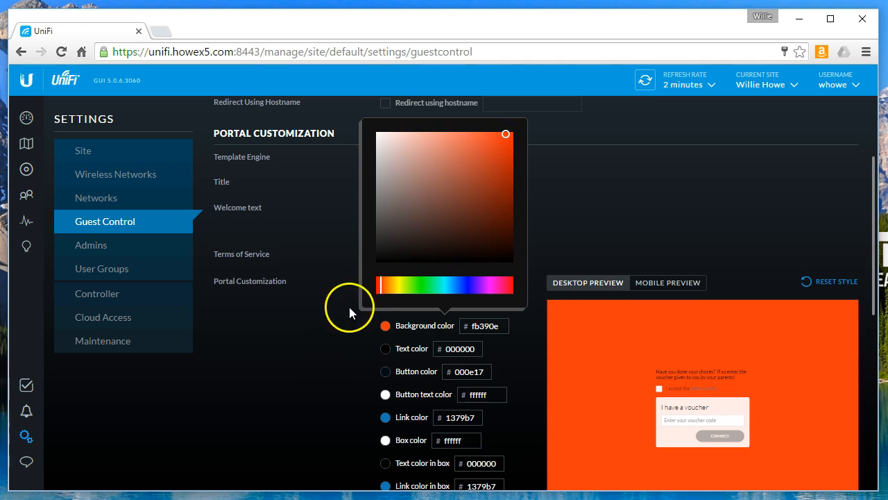
pyautogui.click(338, 343)
pyautogui.scroll(-1, 375, 326)
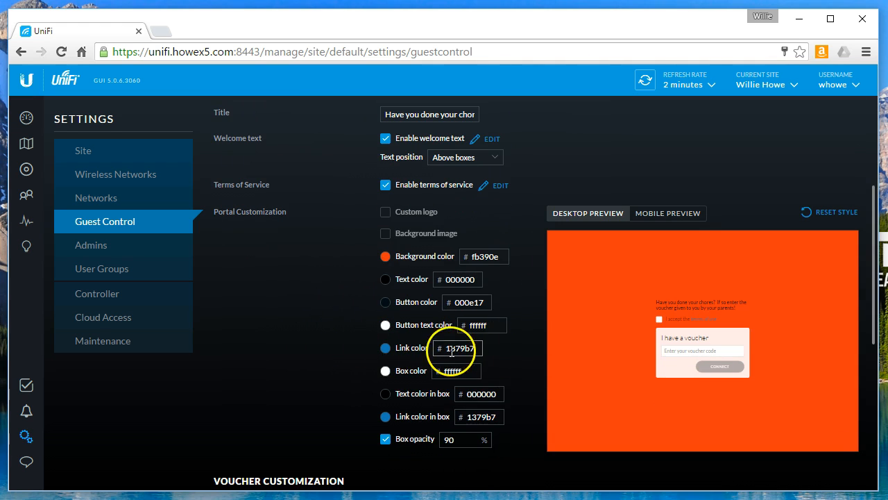
pyautogui.scroll(-1, 526, 417)
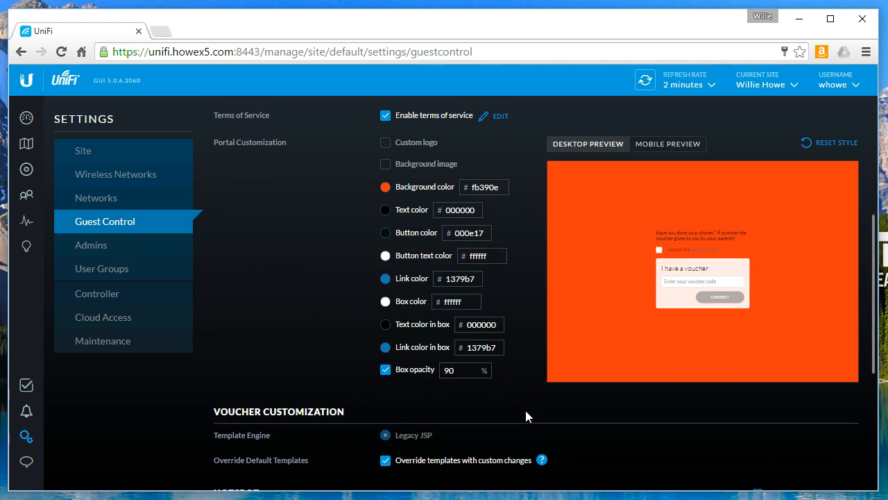
pyautogui.scroll(-2, 526, 400)
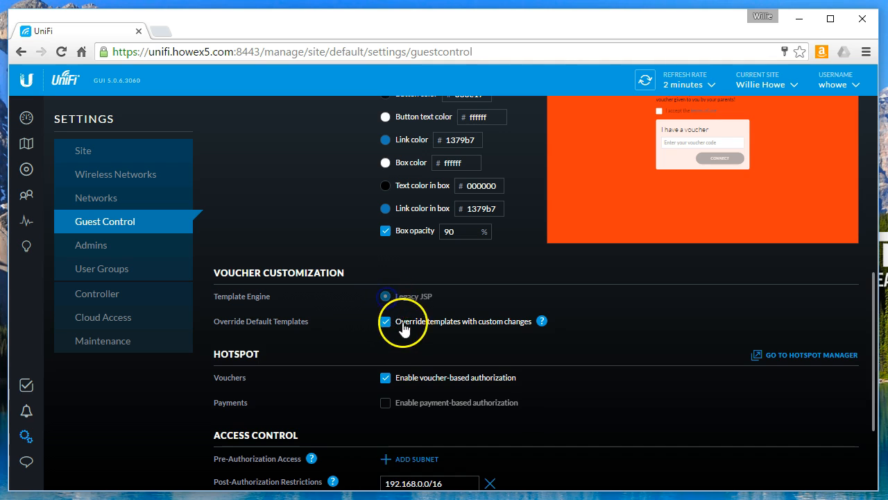
# Read the template-override help article, then turn off 'Override templates with custom changes'
pyautogui.click(386, 325)
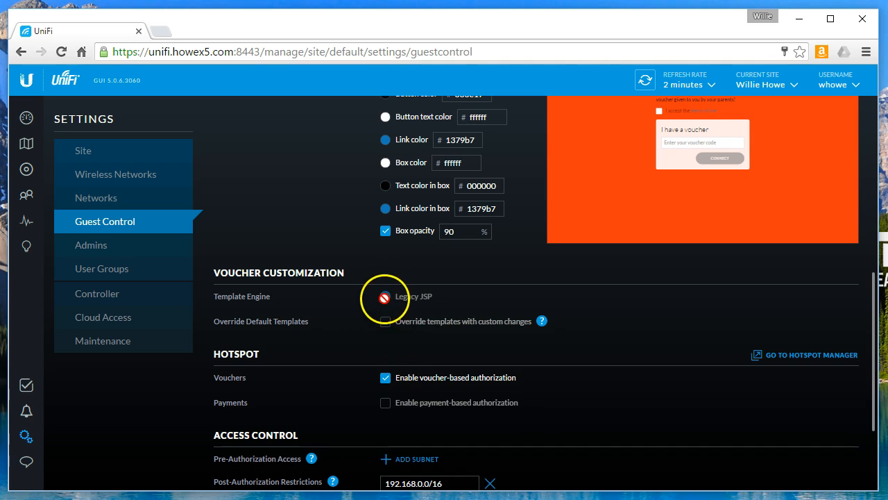
pyautogui.click(386, 322)
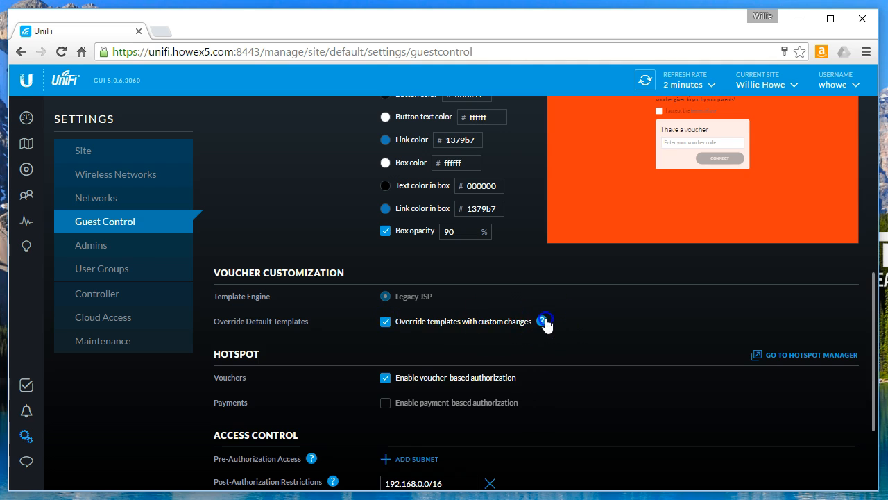
pyautogui.moveTo(546, 323)
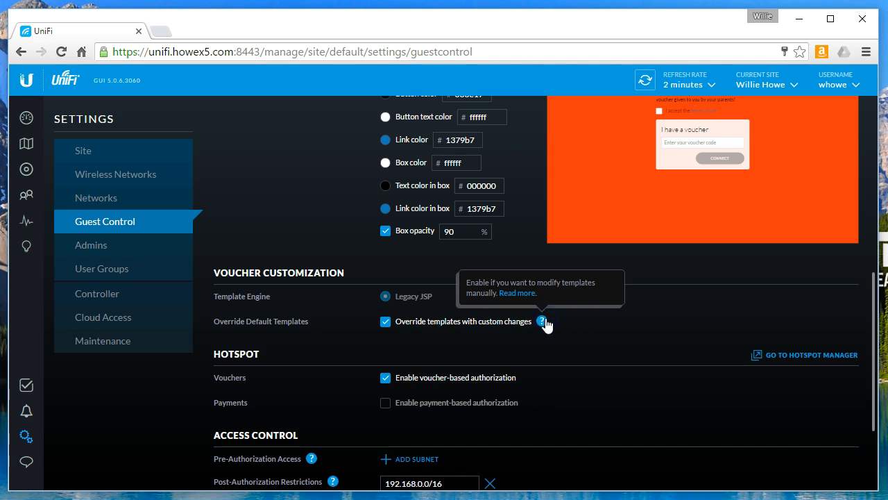
pyautogui.click(524, 294)
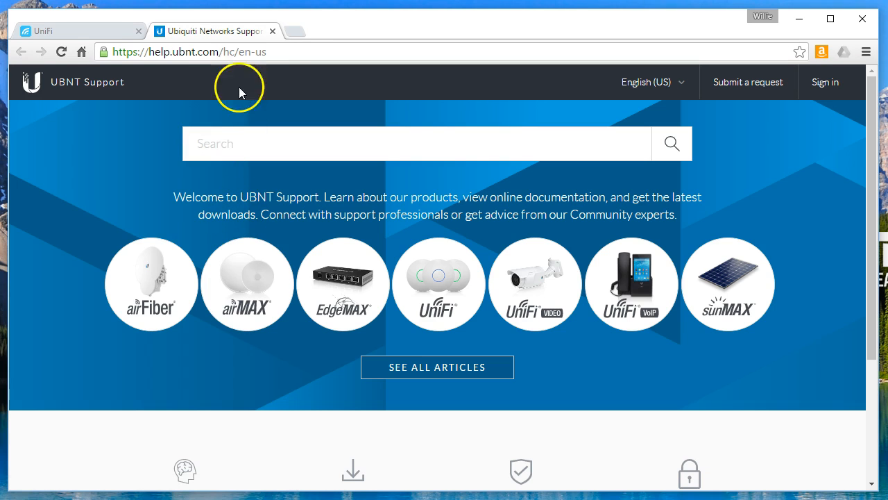
pyautogui.click(95, 31)
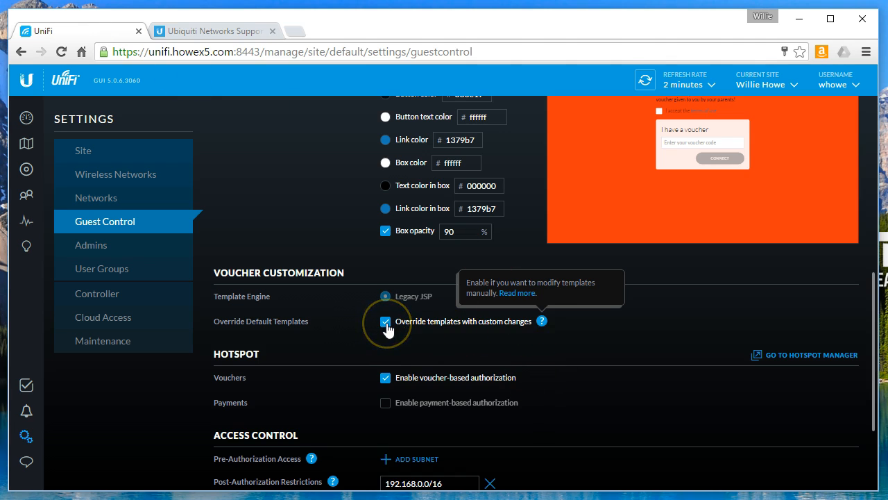
pyautogui.click(394, 325)
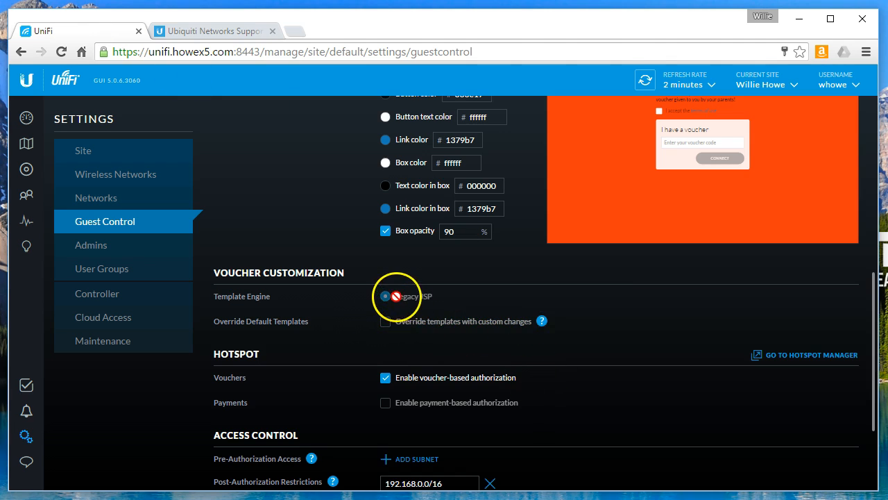
pyautogui.doubleClick(386, 297)
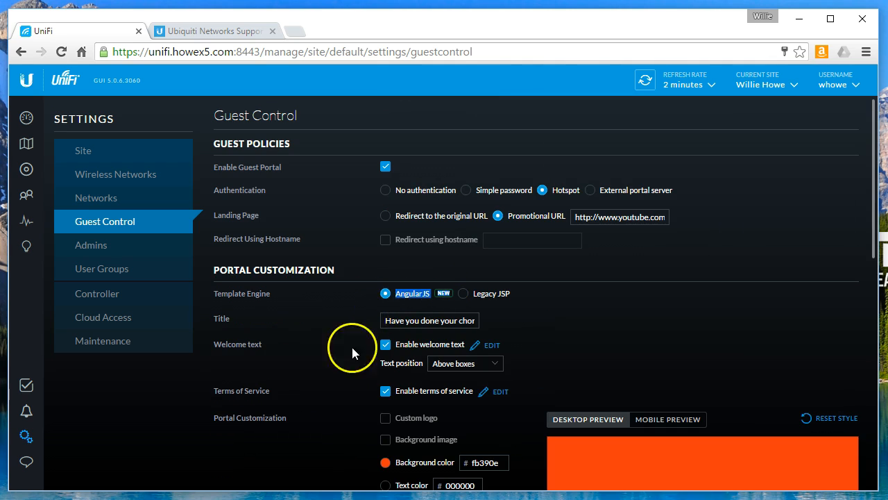
pyautogui.scroll(-3, 339, 373)
pyautogui.scroll(-3, 340, 373)
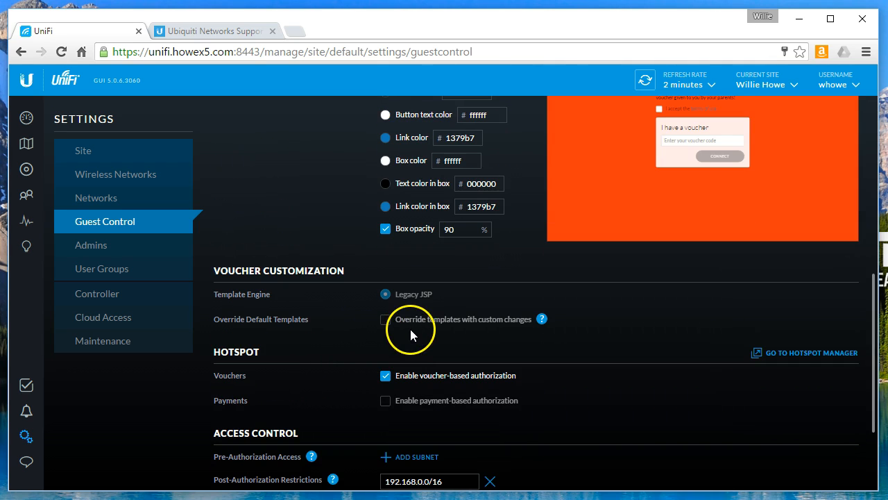
# Apply the Guest Control changes from the bottom of the settings page
pyautogui.scroll(-2, 468, 359)
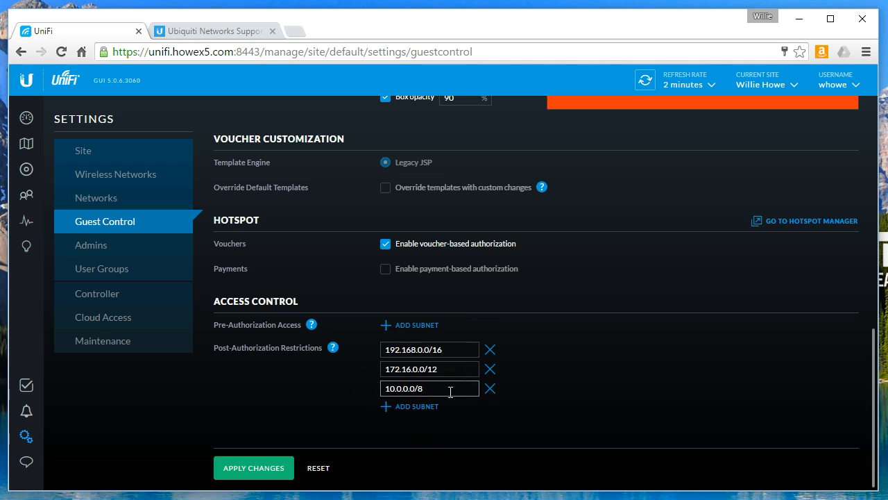
pyautogui.scroll(4, 580, 368)
pyautogui.scroll(1, 581, 369)
pyautogui.scroll(-4, 581, 369)
pyautogui.scroll(5, 582, 369)
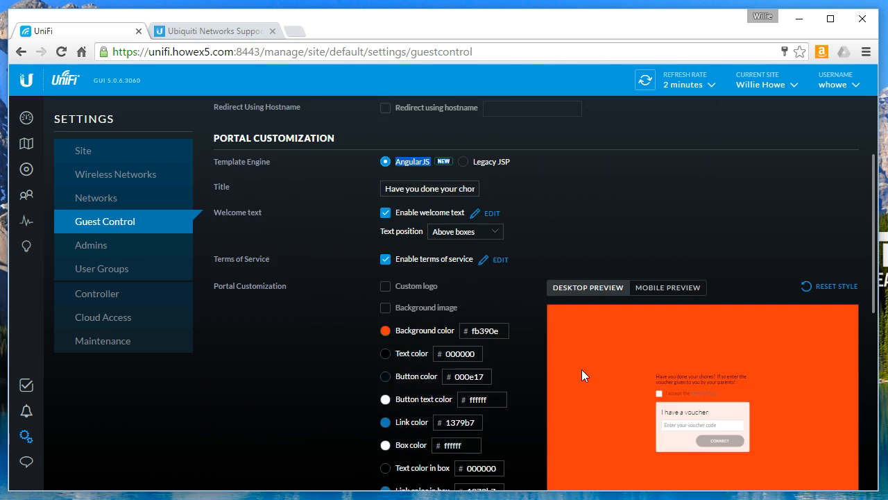
pyautogui.scroll(2, 582, 375)
pyautogui.scroll(-9, 581, 368)
pyautogui.click(245, 467)
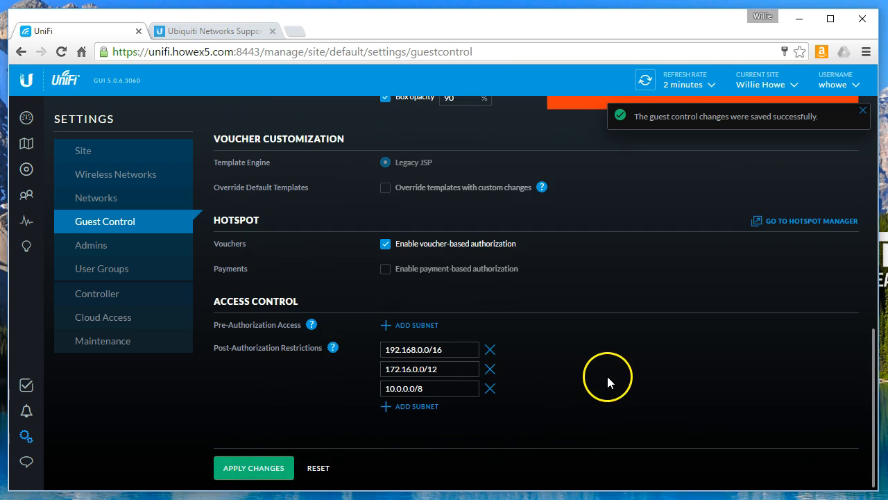
# Go to the Hotspot Manager listing the expired voucher-authorized guest
pyautogui.scroll(2, 604, 386)
pyautogui.scroll(-1, 605, 386)
pyautogui.click(829, 358)
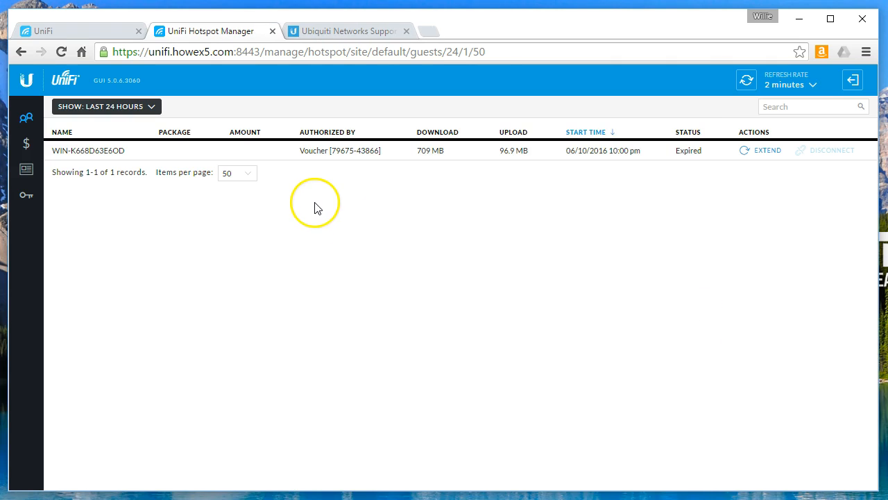
# Close the UBNT support tab and inspect the guest's authorizing voucher code
pyautogui.click(407, 30)
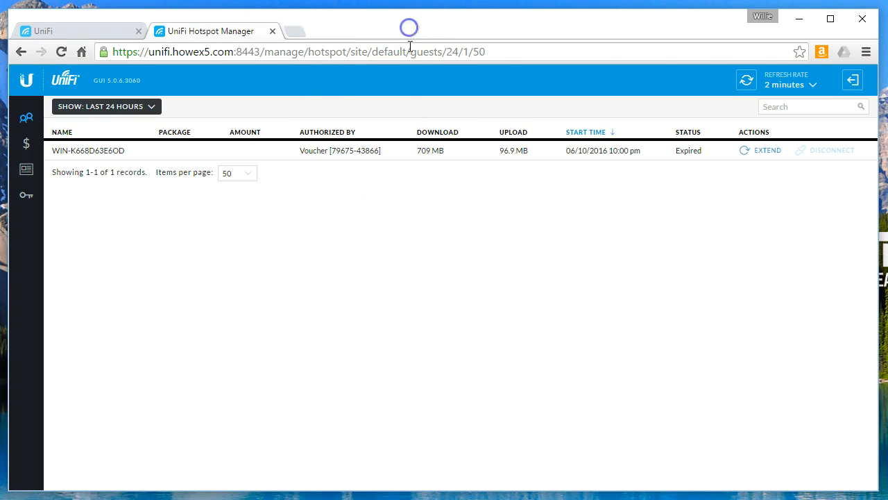
pyautogui.click(336, 151)
pyautogui.moveTo(377, 150); pyautogui.dragTo(381, 151)
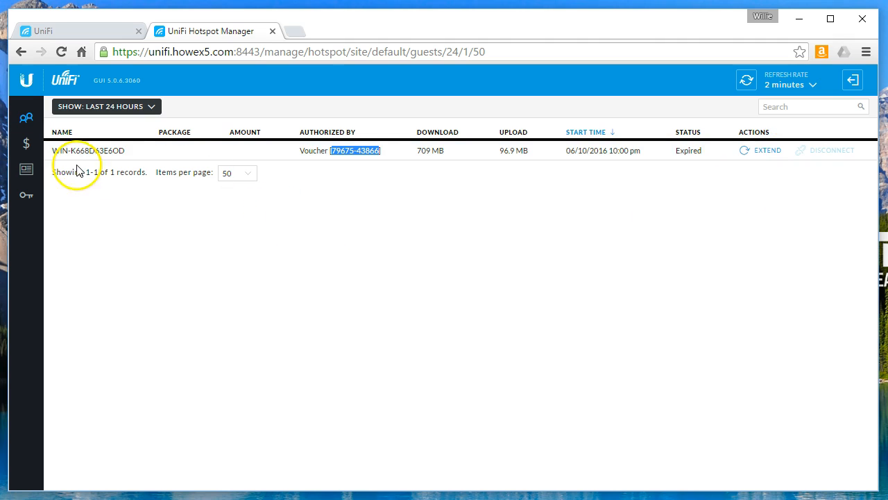
pyautogui.click(333, 223)
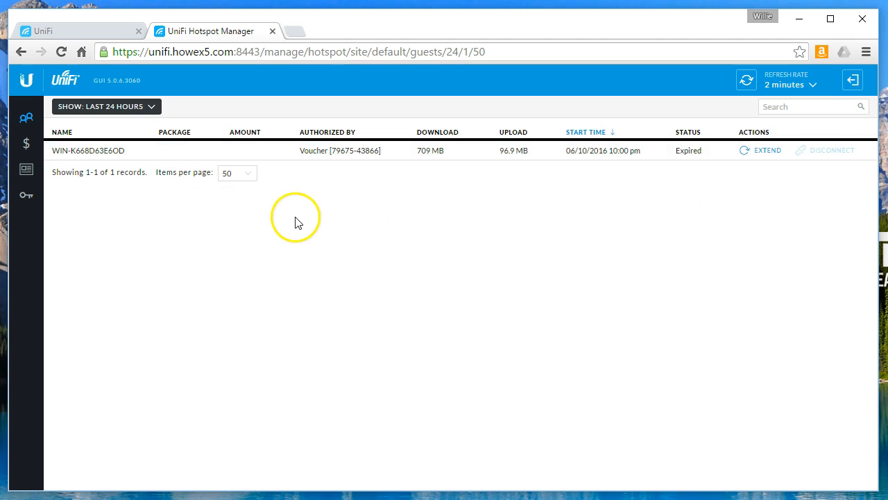
# Browse the Payments, Vouchers and Operators lists, ending on the empty Vouchers list
pyautogui.click(27, 143)
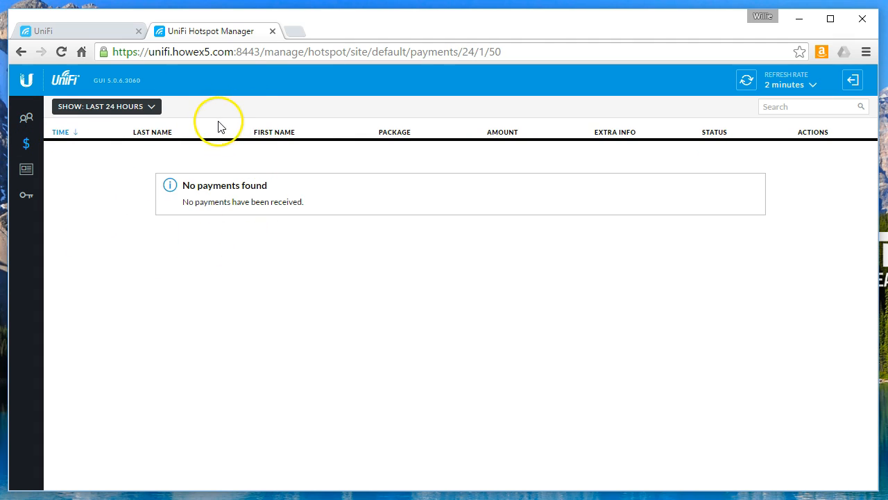
pyautogui.click(26, 173)
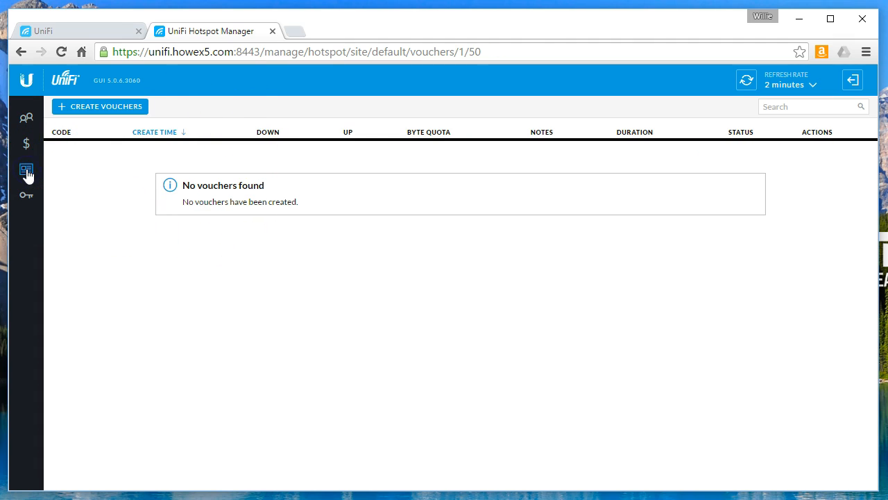
pyautogui.click(26, 197)
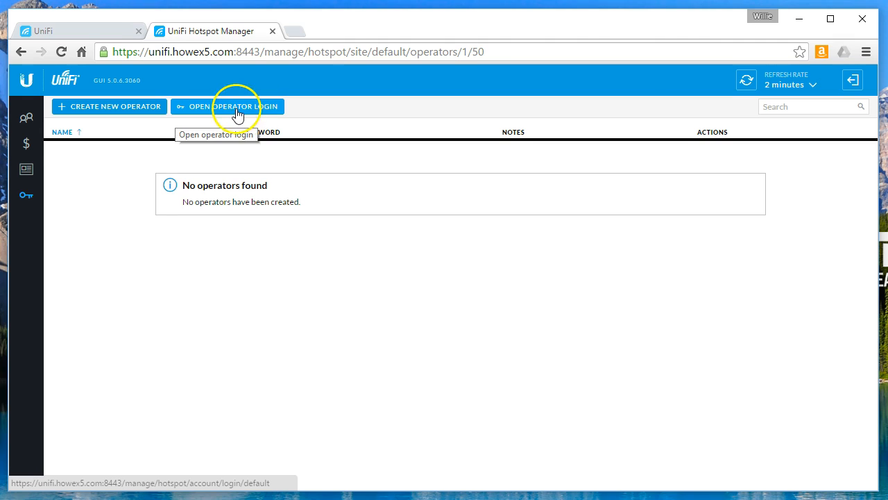
pyautogui.click(26, 170)
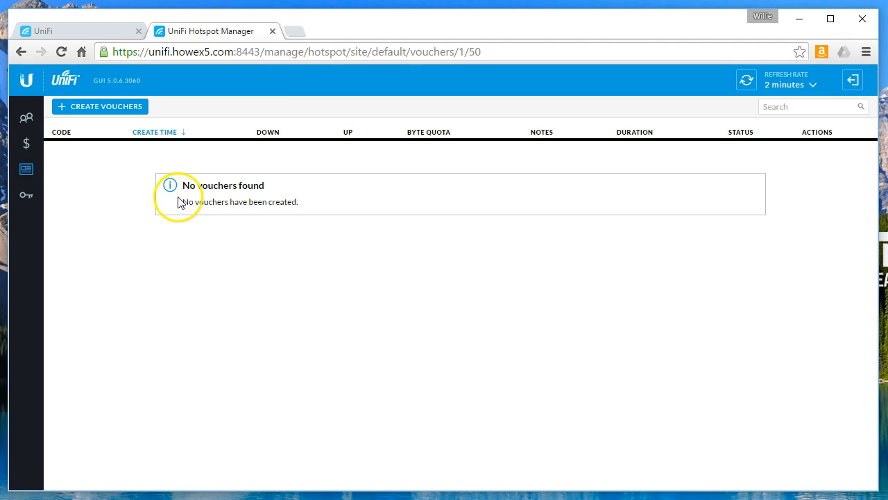
# Start a new batch of one-time vouchers with a user-defined 365-day expiration
pyautogui.click(103, 109)
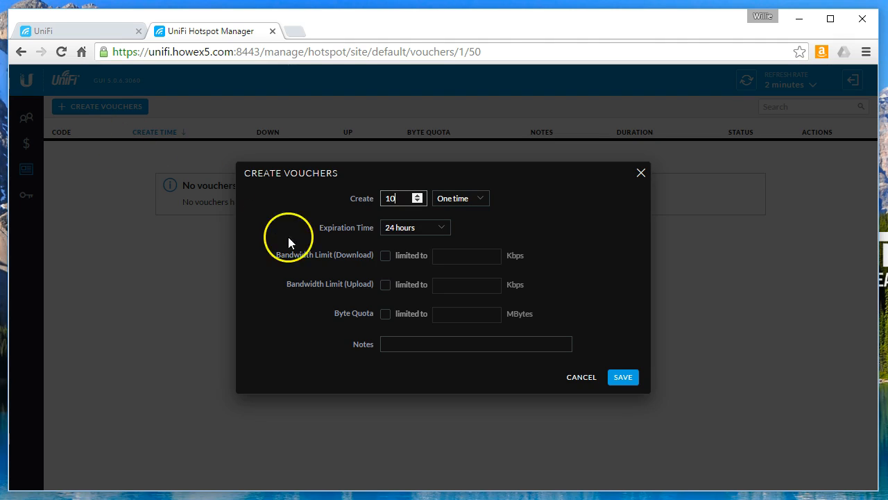
pyautogui.click(455, 199)
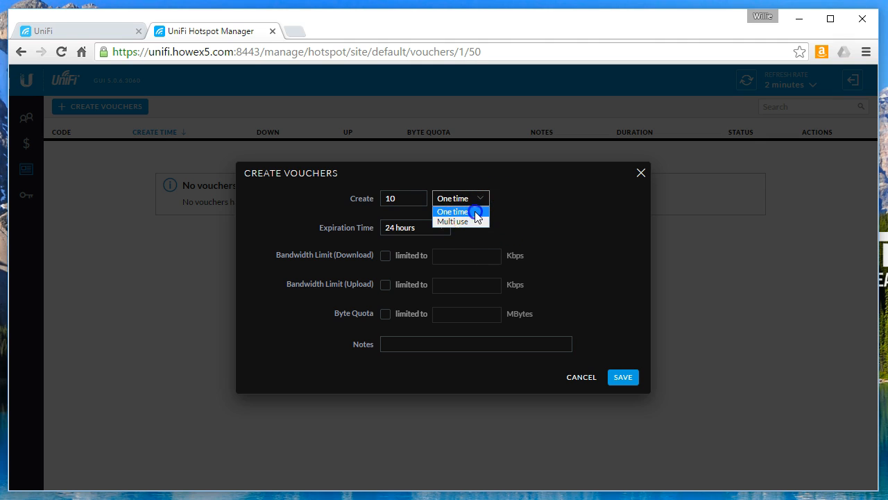
pyautogui.click(478, 216)
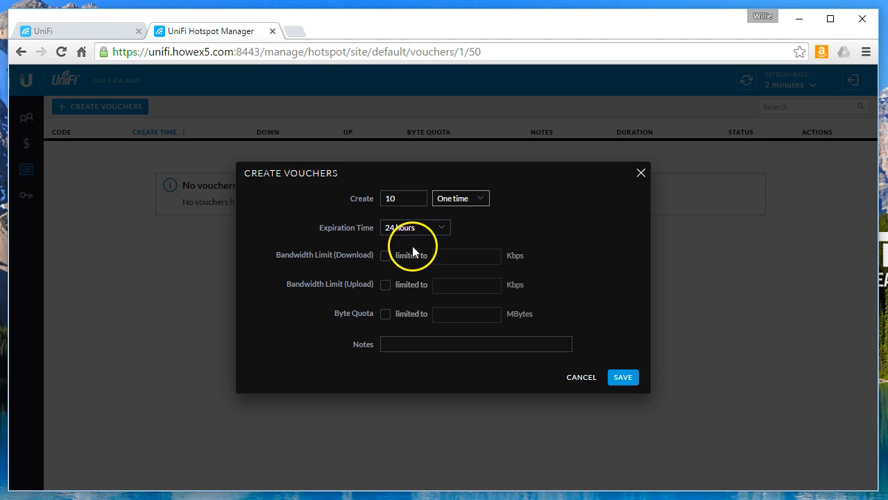
pyautogui.click(445, 228)
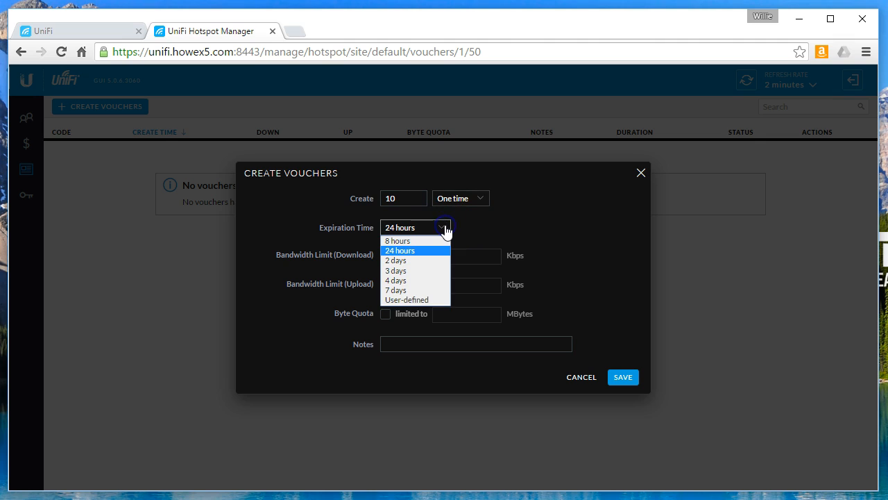
pyautogui.click(415, 299)
pyautogui.click(530, 236)
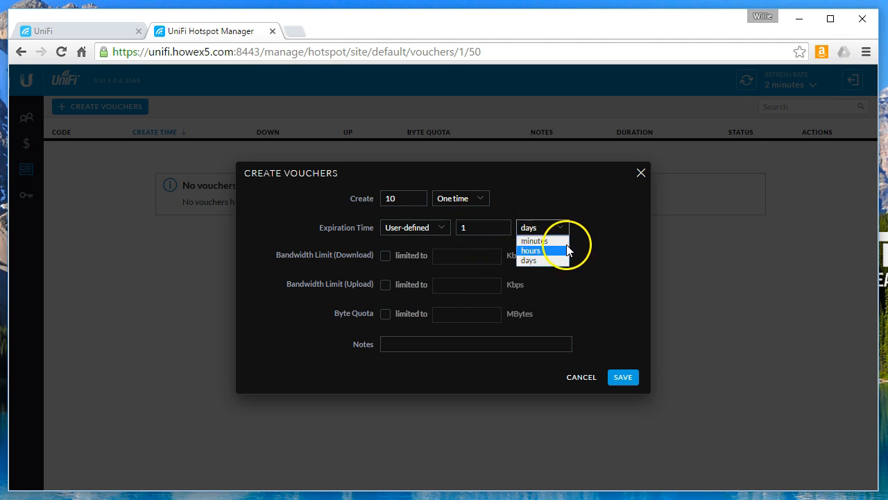
pyautogui.click(485, 227)
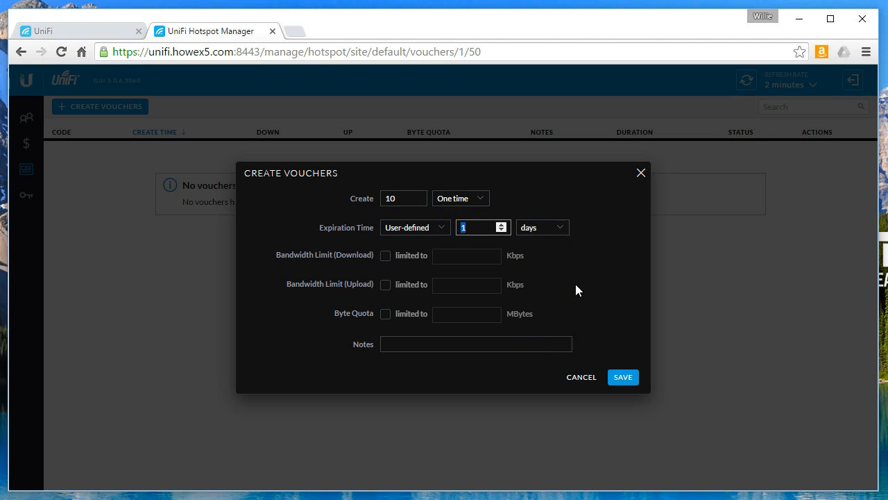
pyautogui.click(549, 227)
pyautogui.click(543, 261)
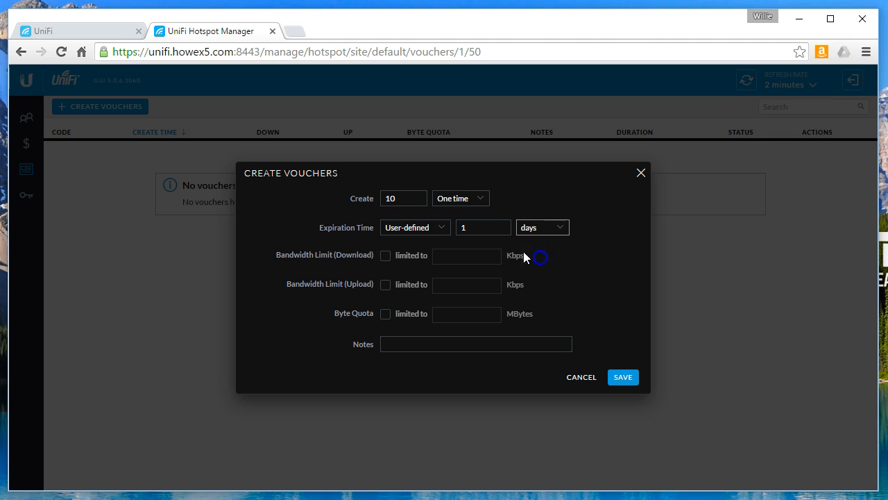
pyautogui.write('365')
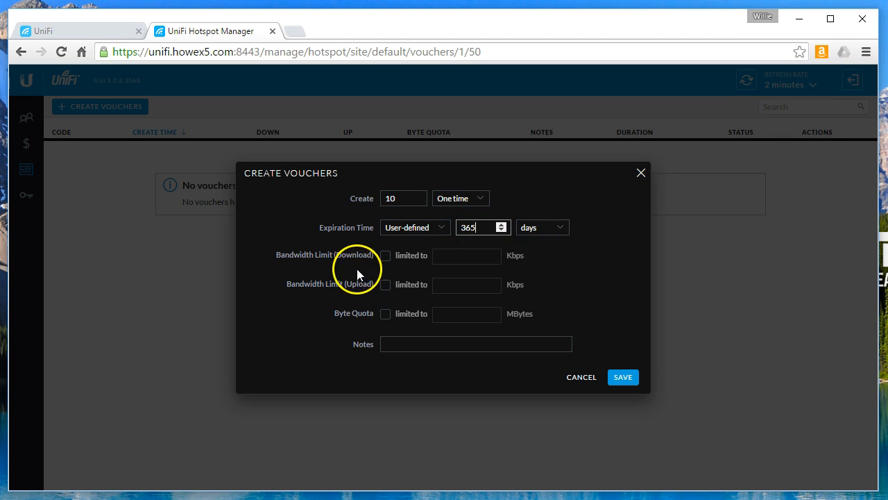
# Add a 2048 MB byte quota and the note '2GB Voucher', then save the ten vouchers
pyautogui.click(385, 316)
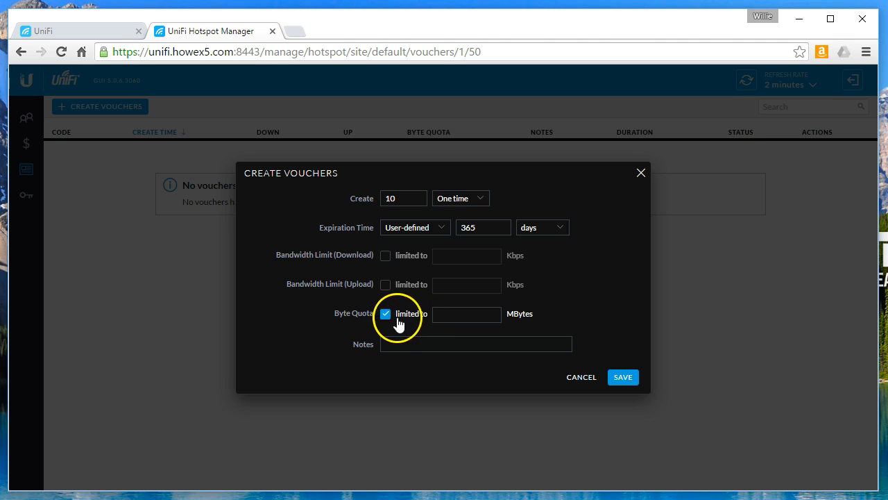
pyautogui.click(459, 314)
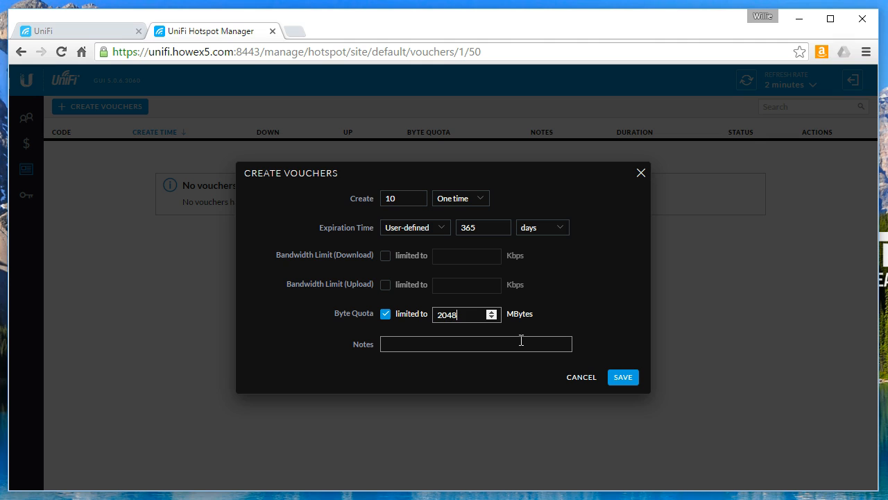
pyautogui.click(457, 342)
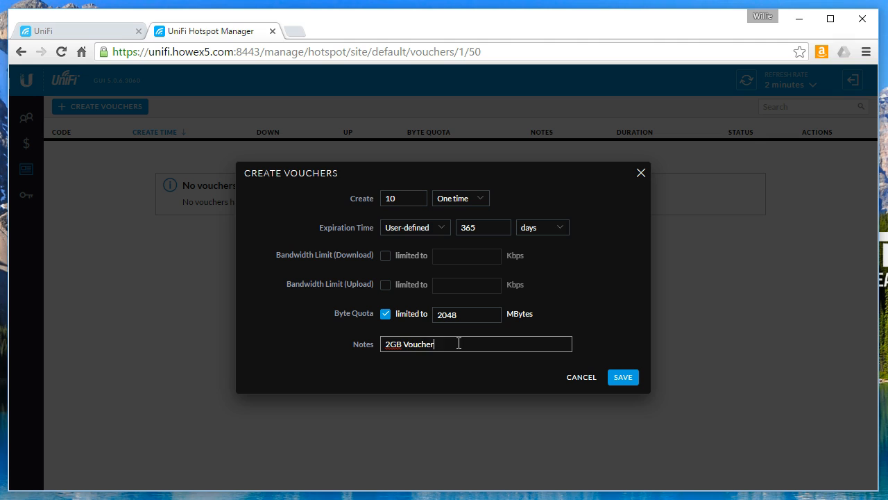
pyautogui.click(622, 378)
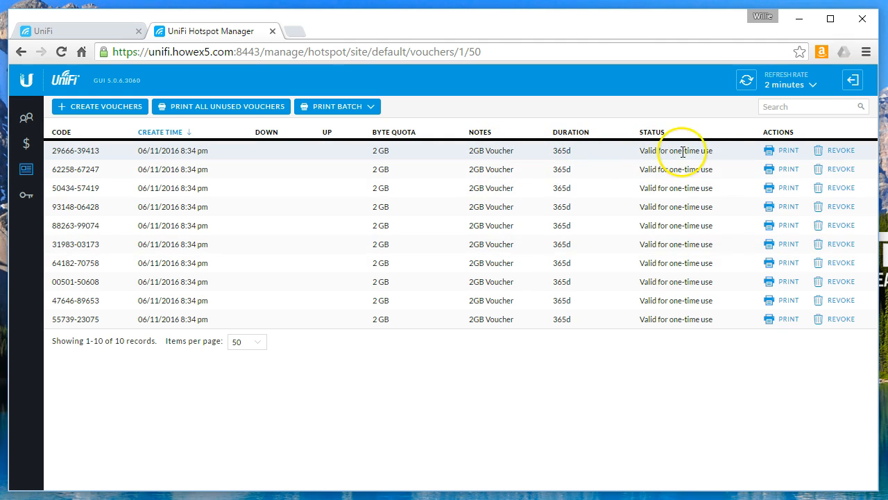
pyautogui.doubleClick(563, 151)
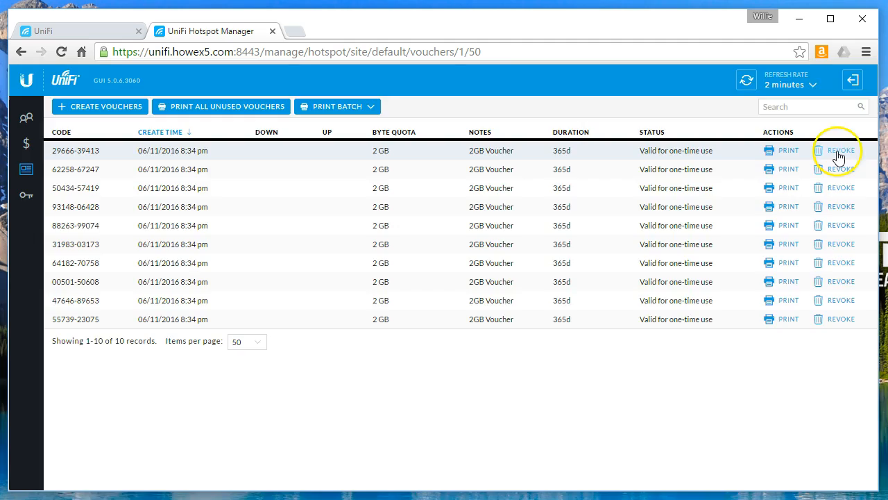
pyautogui.click(838, 151)
pyautogui.click(563, 312)
pyautogui.click(837, 151)
pyautogui.click(559, 309)
pyautogui.click(840, 152)
pyautogui.click(555, 309)
pyautogui.click(838, 151)
pyautogui.click(556, 308)
pyautogui.click(838, 169)
pyautogui.click(555, 309)
pyautogui.click(838, 150)
pyautogui.press('Return')
pyautogui.click(837, 150)
pyautogui.click(555, 309)
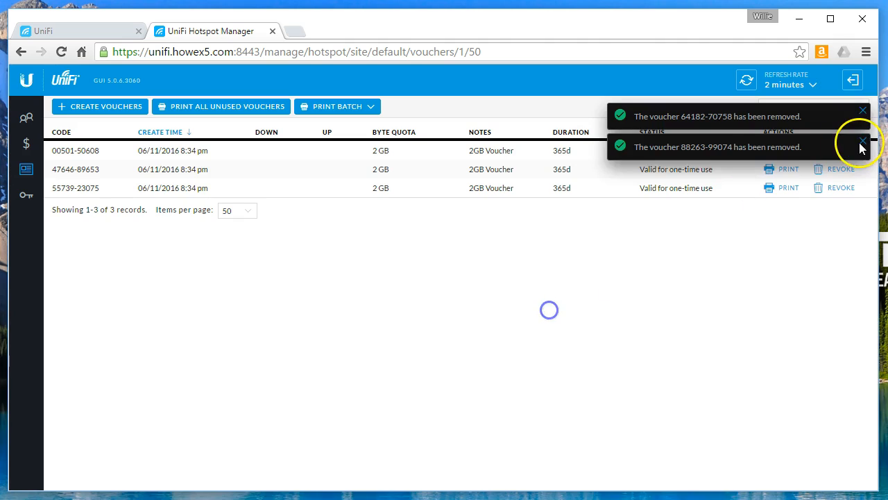
pyautogui.click(838, 150)
pyautogui.click(555, 309)
pyautogui.click(840, 151)
pyautogui.press('Return')
pyautogui.click(841, 152)
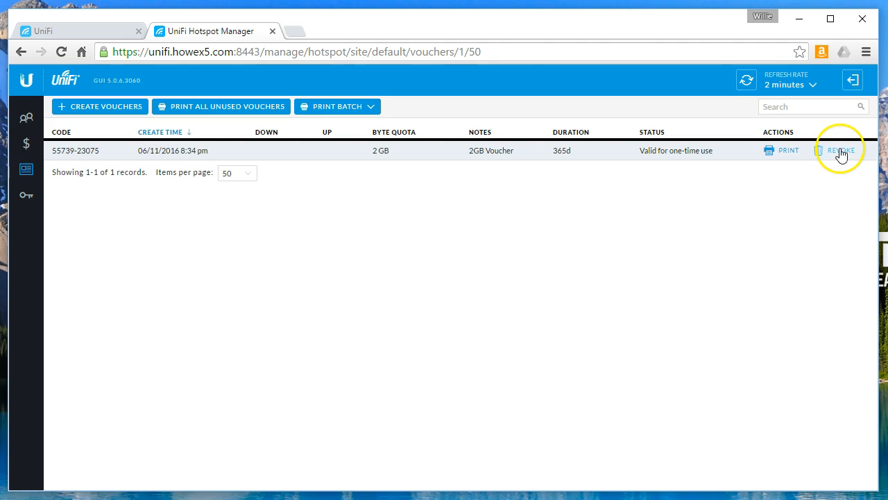
pyautogui.click(550, 310)
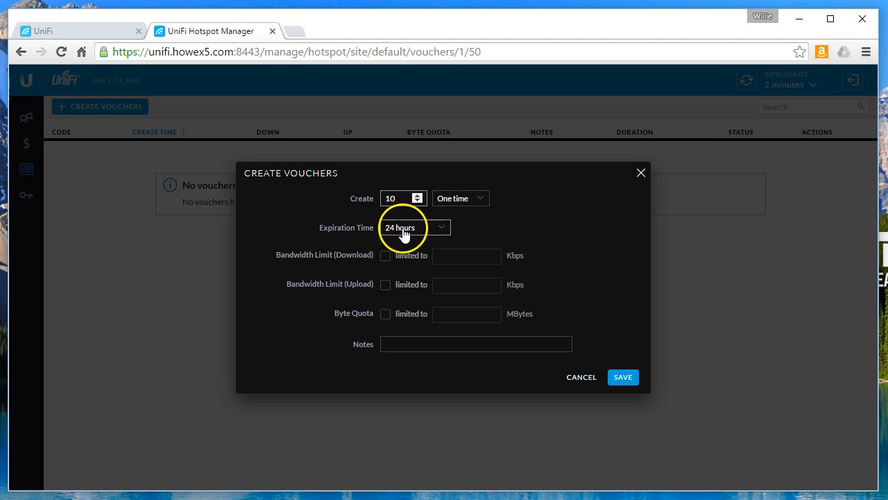
# Keep the 24-hour expiration and enable both download and upload bandwidth limits
pyautogui.click(434, 231)
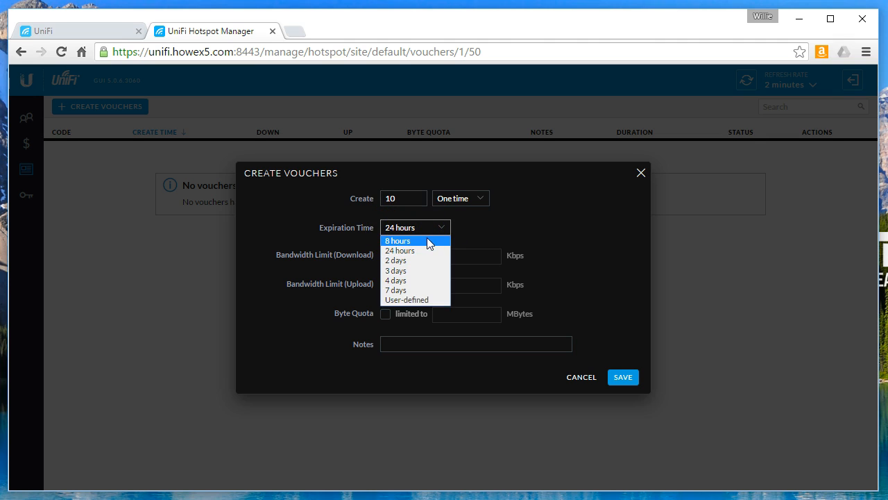
pyautogui.click(415, 252)
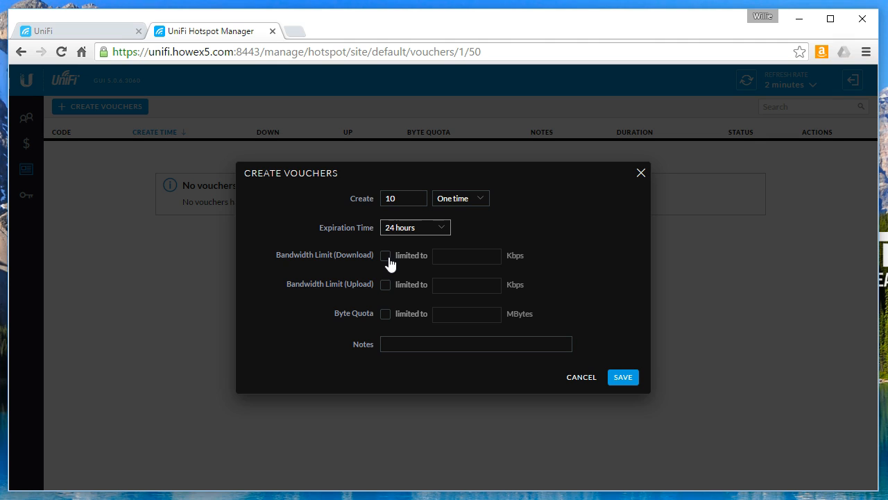
pyautogui.click(385, 256)
pyautogui.click(386, 286)
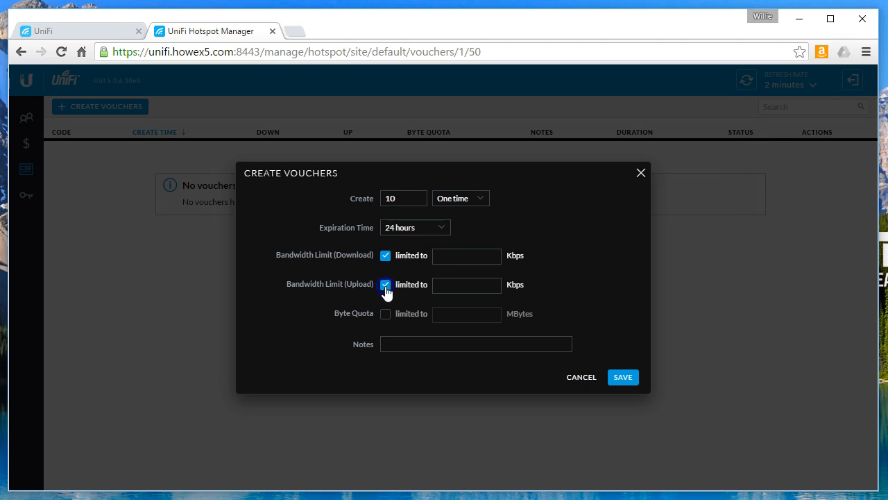
pyautogui.click(479, 253)
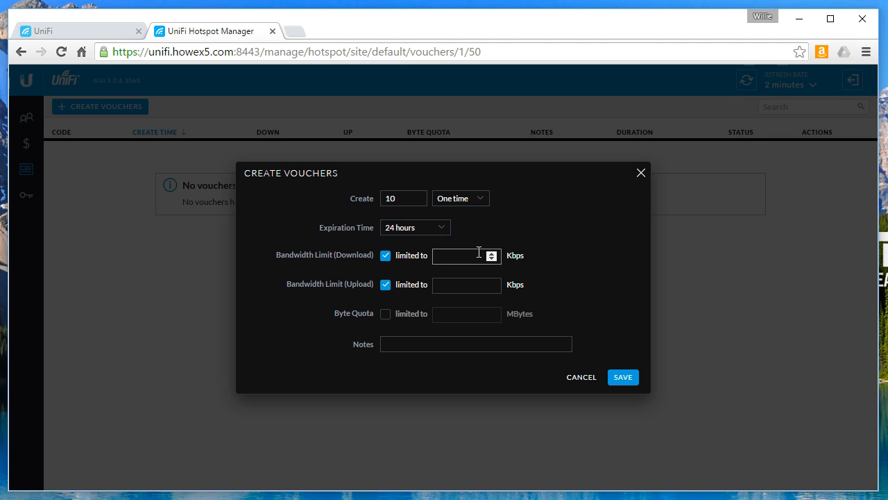
pyautogui.click(479, 253)
# Set the count to 2, limits to 4096/512 Kbps, note '4Mb', and save
pyautogui.click(403, 197)
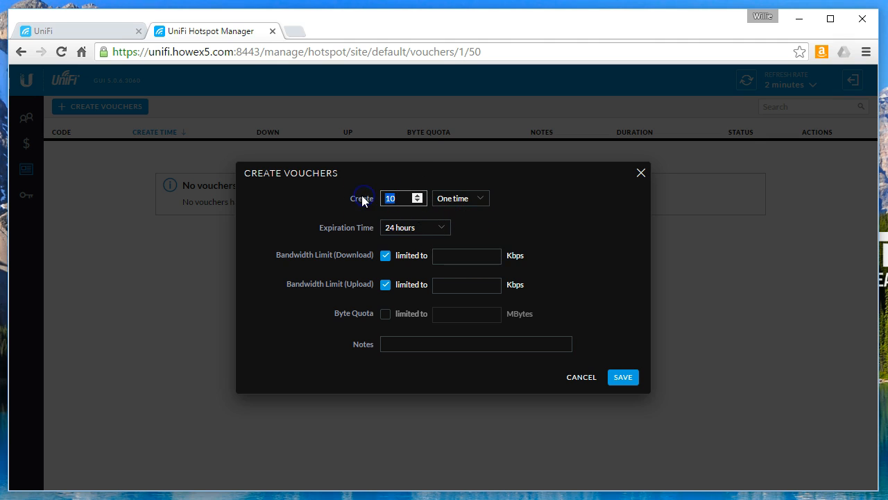
pyautogui.write('2')
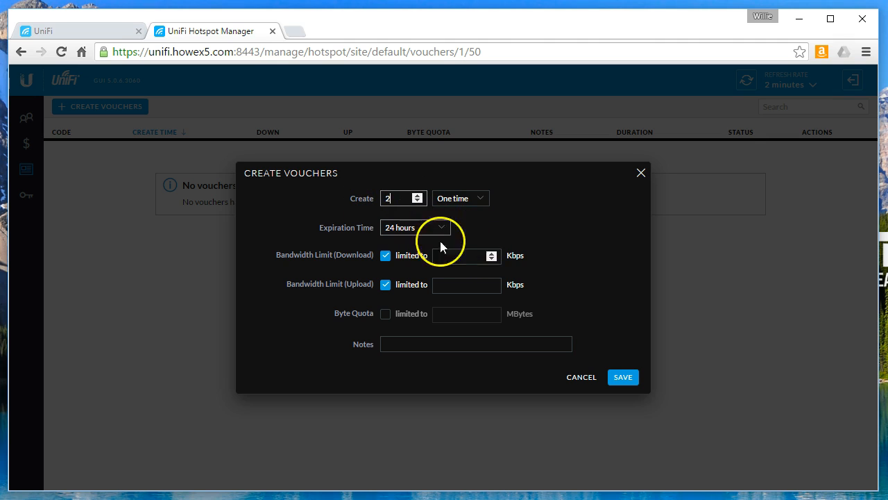
pyautogui.click(457, 258)
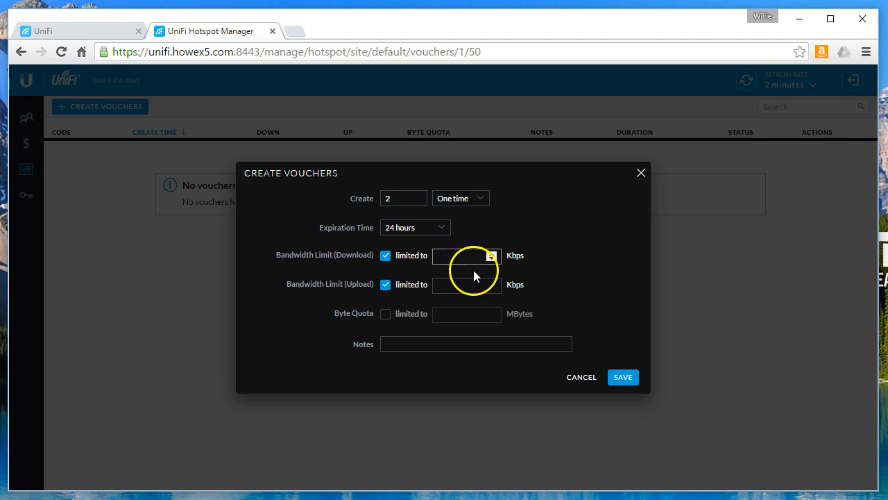
pyautogui.write('4096')
pyautogui.click(470, 283)
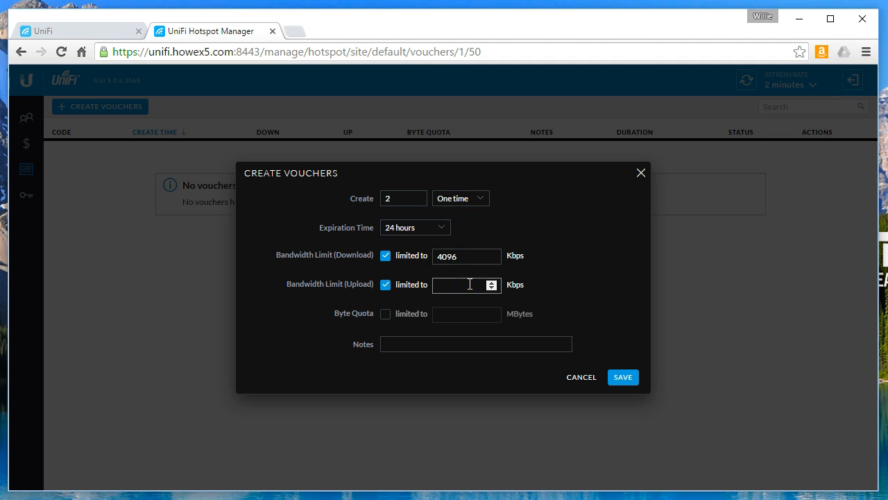
pyautogui.click(452, 338)
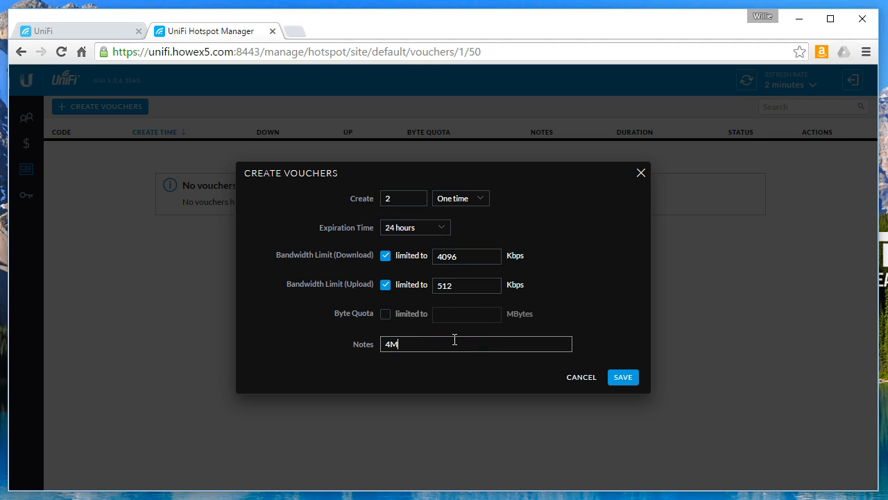
pyautogui.click(623, 377)
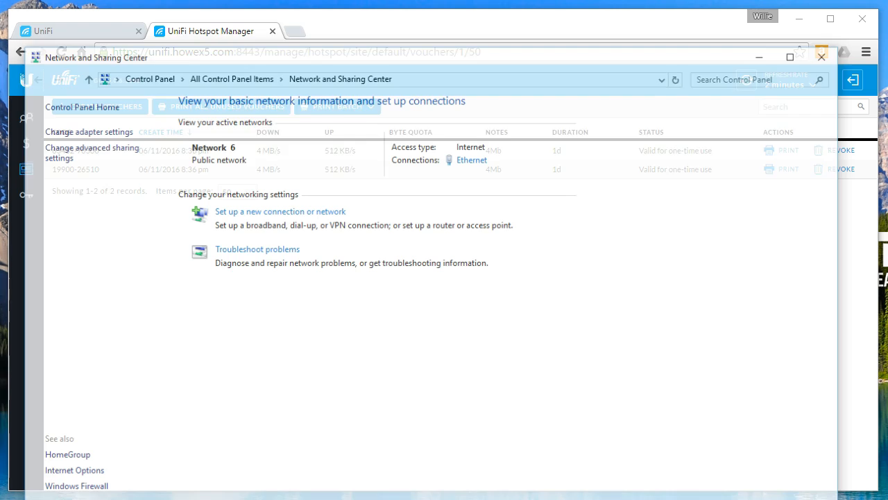
# From the network adapters list, bring up the available Wi-Fi networks for the Wi-Fi adapter
pyautogui.click(104, 137)
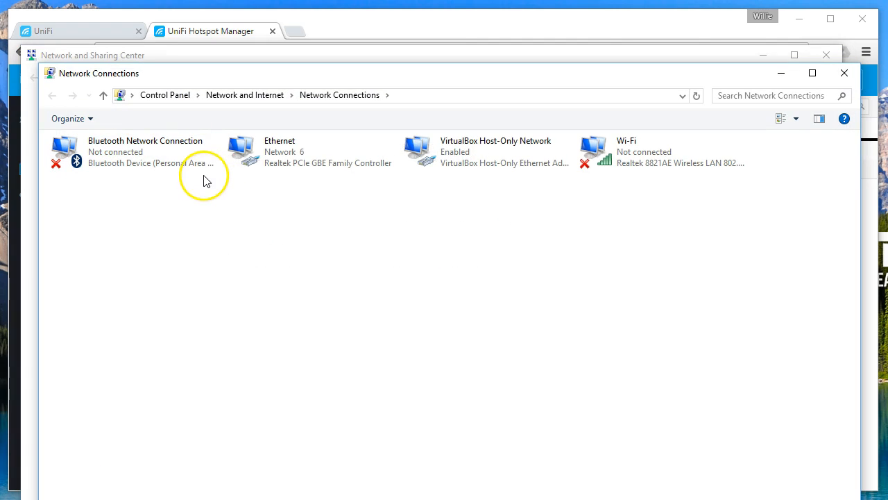
pyautogui.rightClick(622, 144)
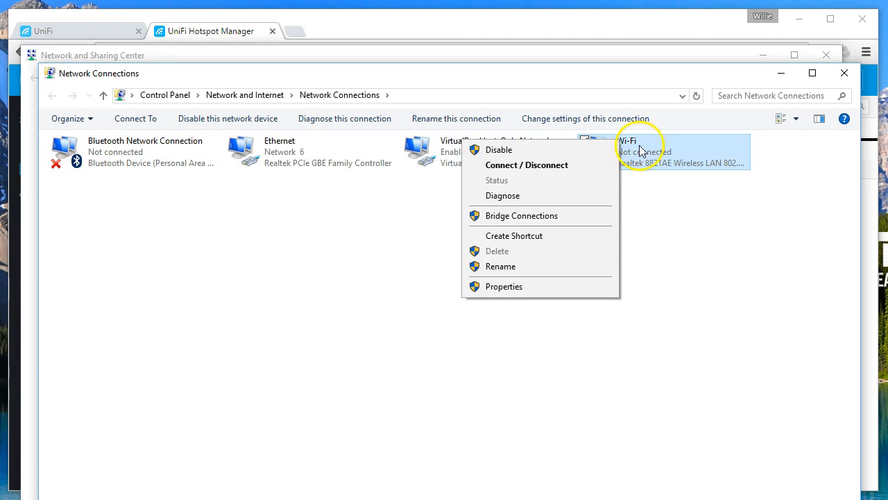
pyautogui.click(566, 167)
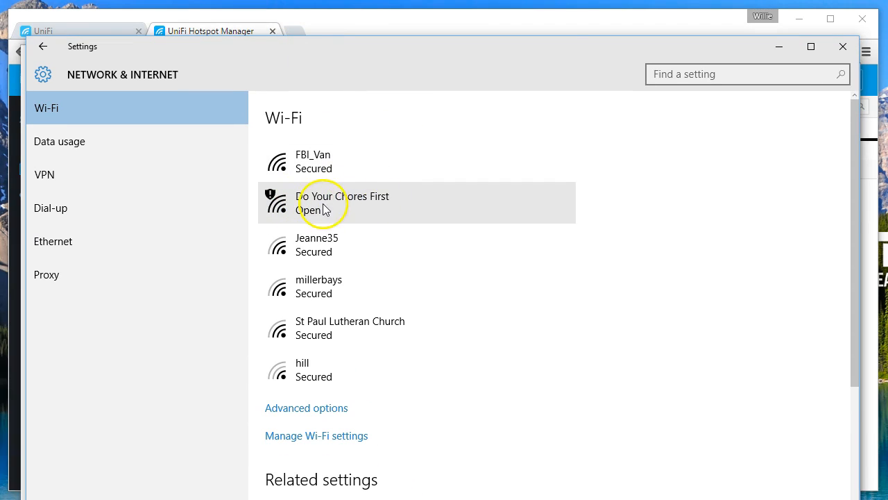
# Connect to the open 'Do Your Chores First' Wi-Fi network
pyautogui.click(334, 204)
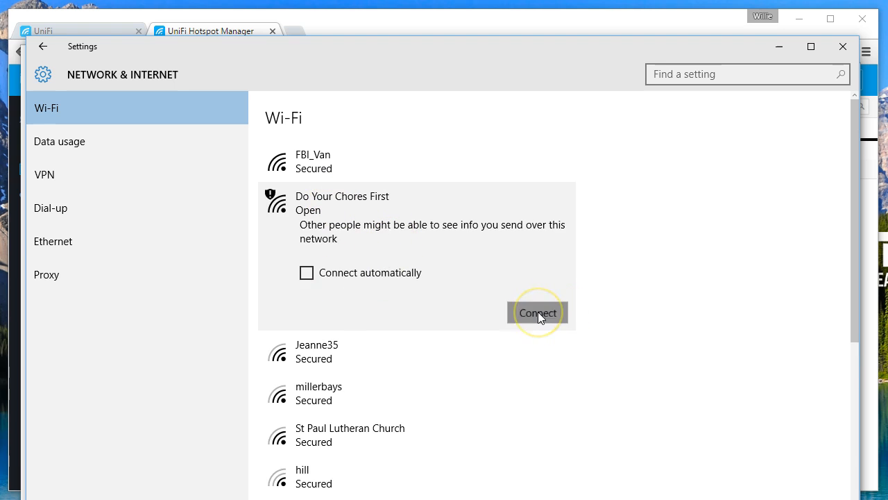
pyautogui.click(538, 313)
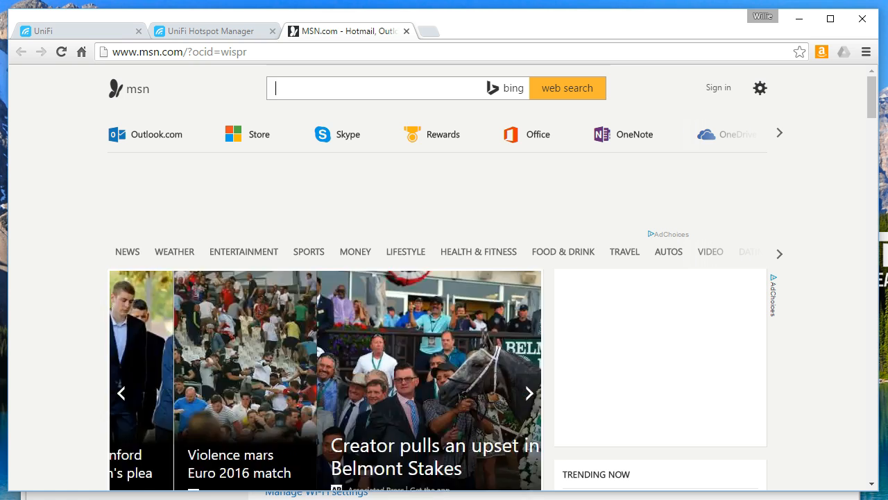
pyautogui.click(316, 497)
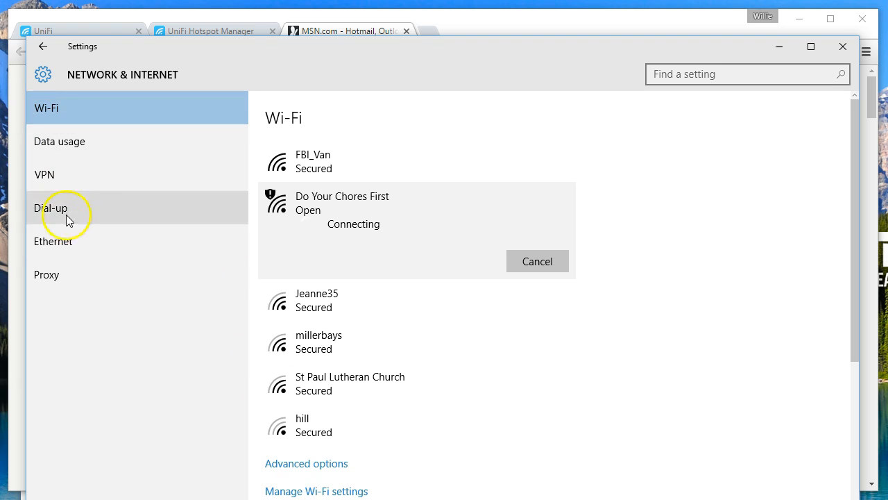
# Check the Ethernet connection status, then close Windows Settings
pyautogui.click(70, 241)
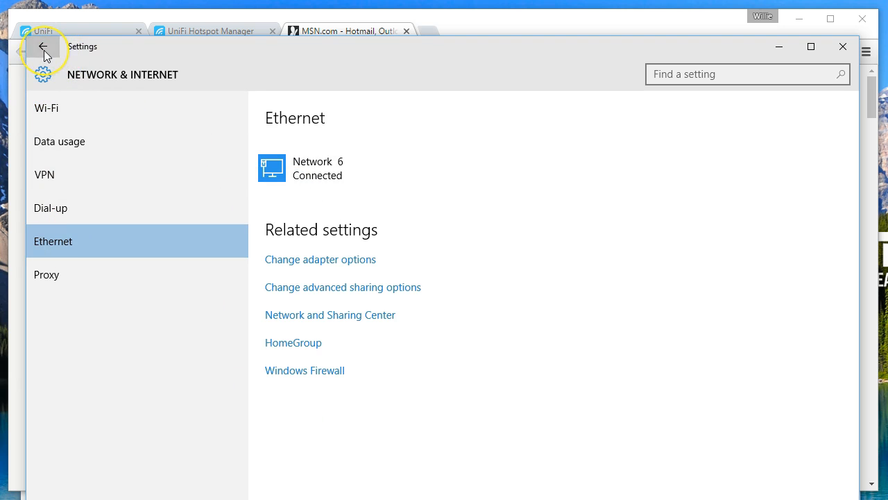
pyautogui.click(43, 48)
pyautogui.click(843, 48)
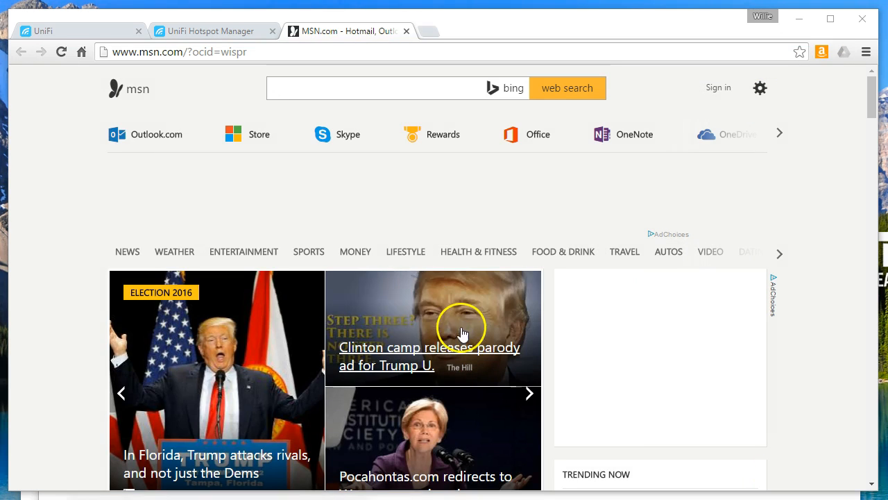
# Disable the Ethernet adapter and reload the MSN page to reach the orange voucher portal
pyautogui.click(374, 497)
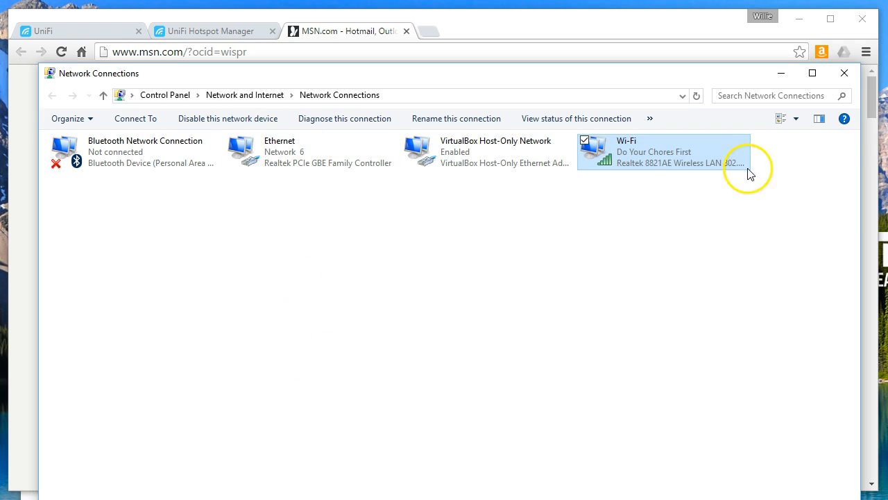
pyautogui.click(281, 147)
pyautogui.rightClick(281, 147)
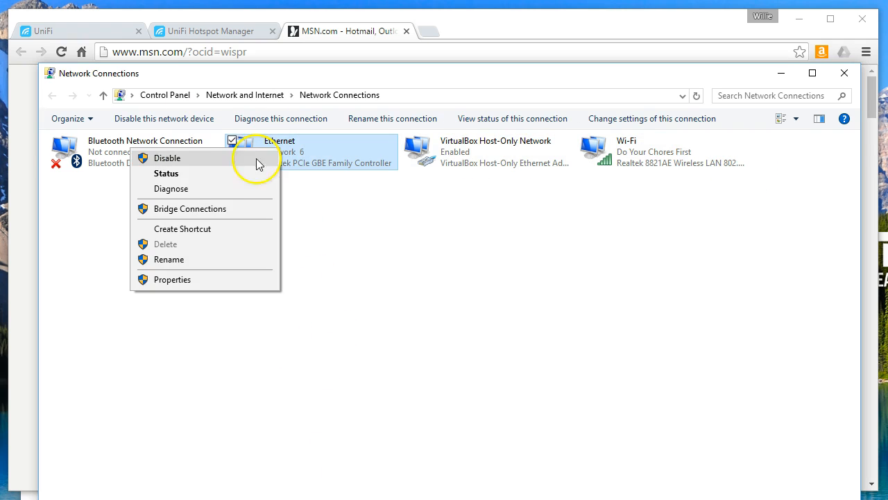
pyautogui.click(230, 161)
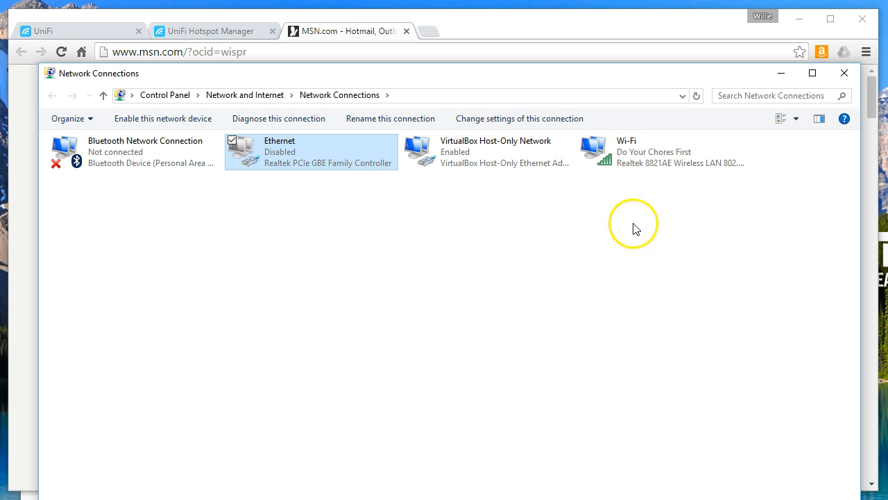
pyautogui.click(330, 32)
pyautogui.click(60, 52)
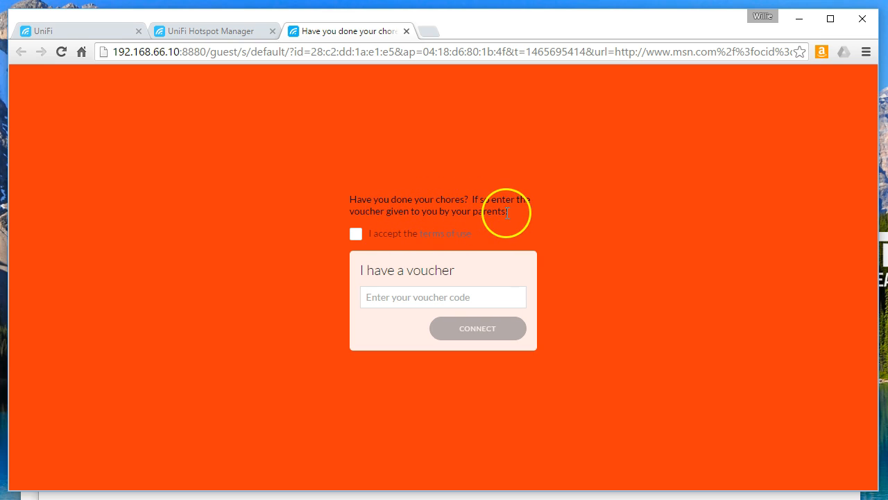
# Read the portal's terms of use and tick I accept
pyautogui.click(442, 238)
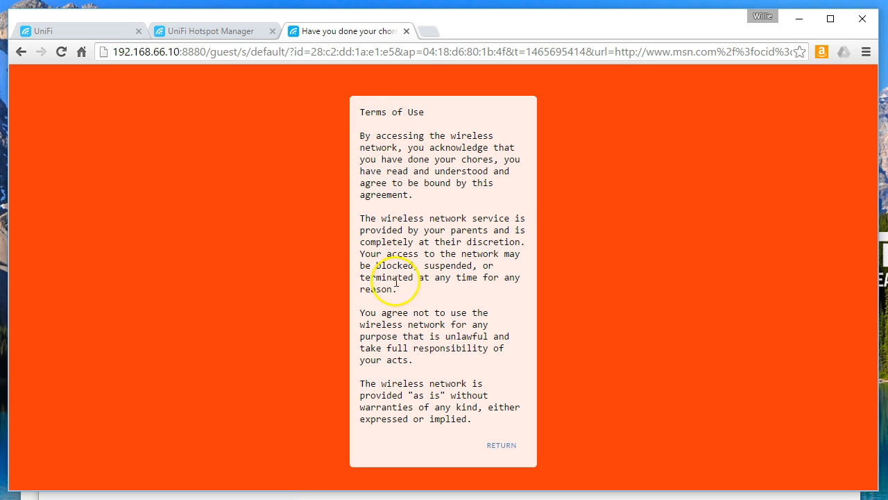
pyautogui.click(509, 451)
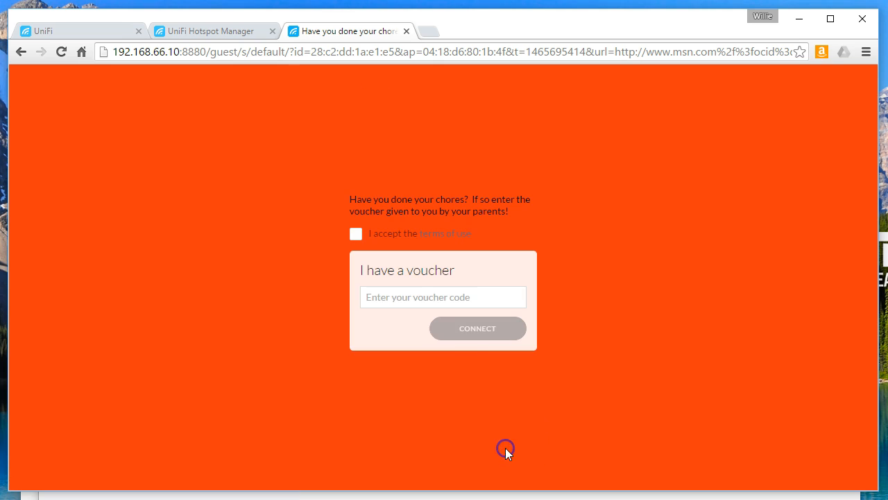
pyautogui.click(356, 236)
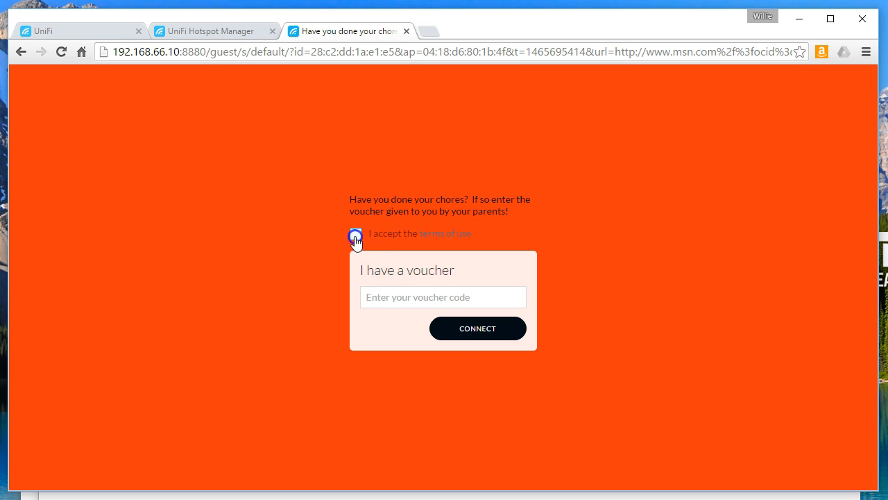
pyautogui.click(471, 332)
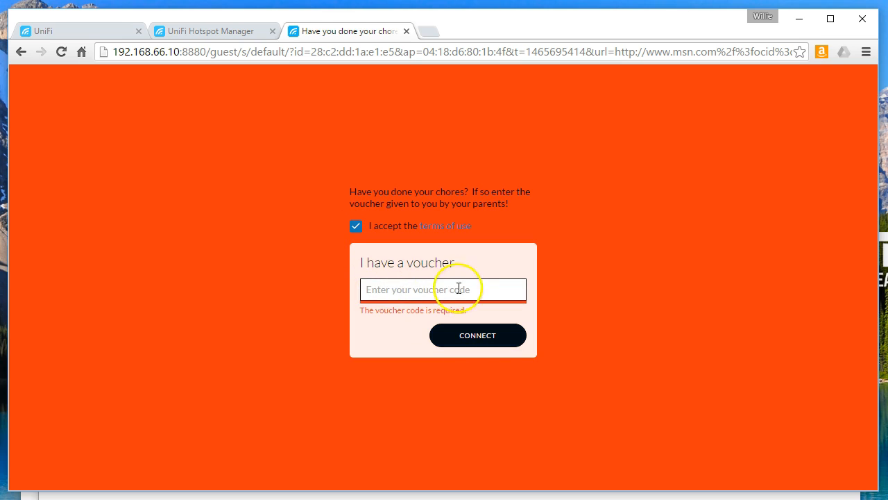
pyautogui.click(182, 31)
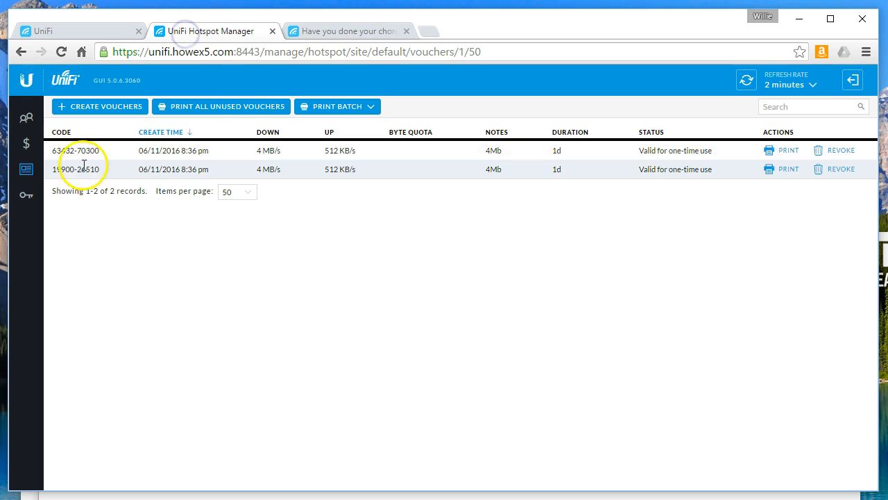
pyautogui.doubleClick(53, 150)
pyautogui.moveTo(53, 150); pyautogui.dragTo(91, 150)
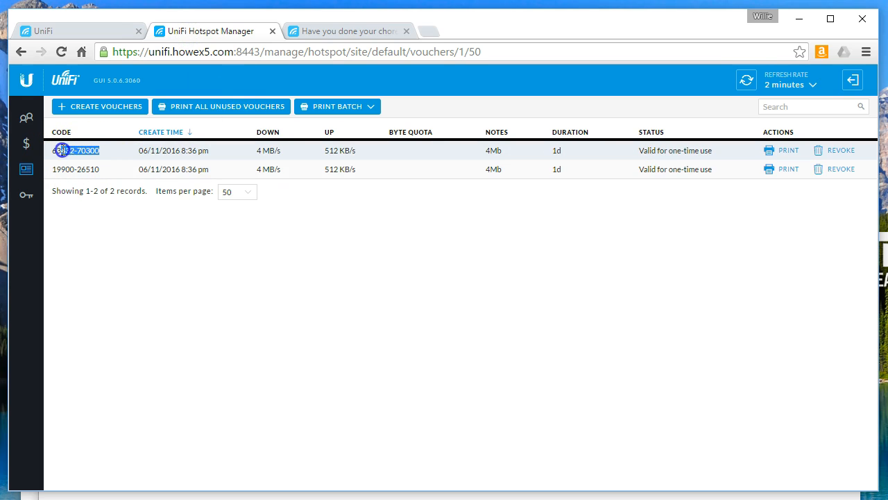
pyautogui.rightClick(52, 150)
pyautogui.click(75, 159)
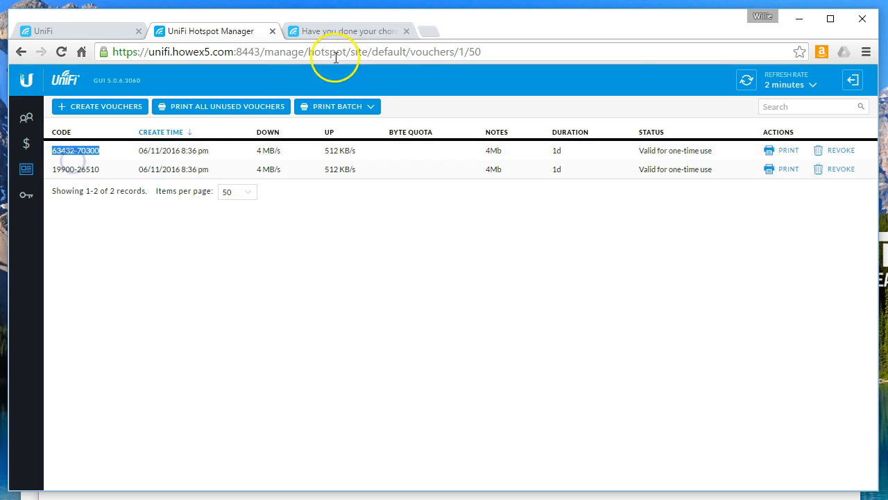
pyautogui.click(343, 35)
pyautogui.click(419, 288)
pyautogui.rightClick(420, 288)
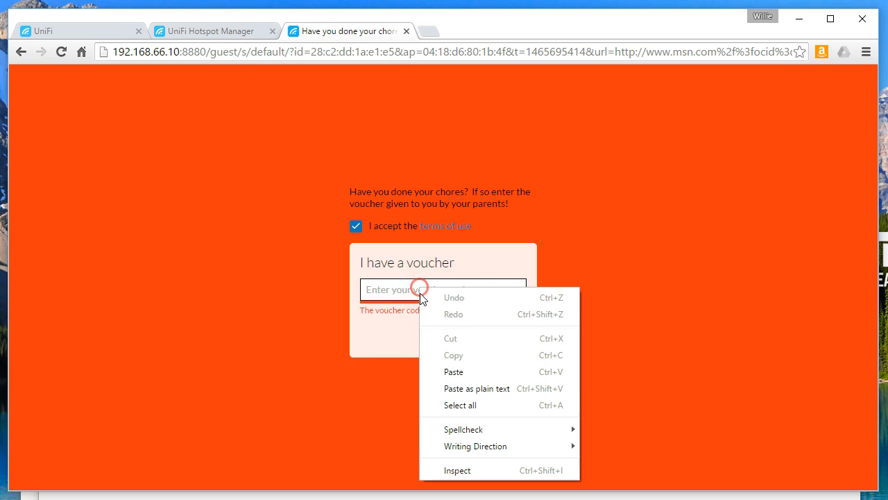
pyautogui.click(455, 372)
pyautogui.click(470, 332)
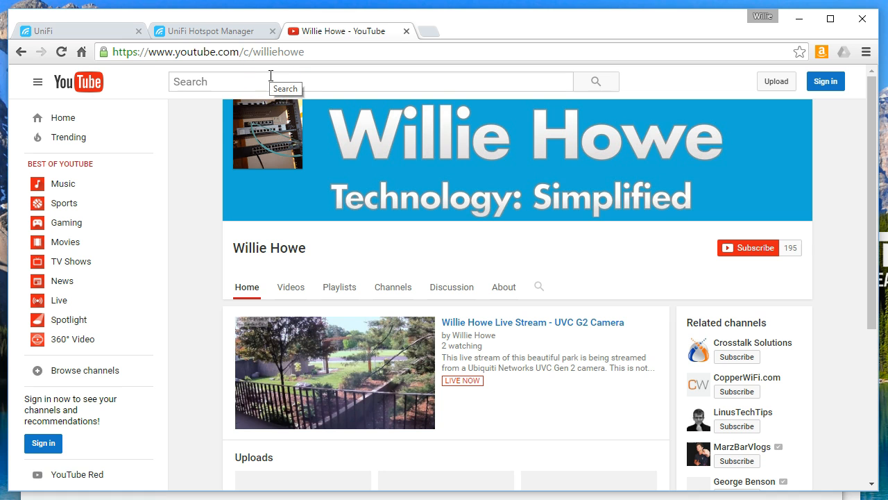
# Return to Hotspot Manager's voucher list and open the Operators section
pyautogui.click(188, 31)
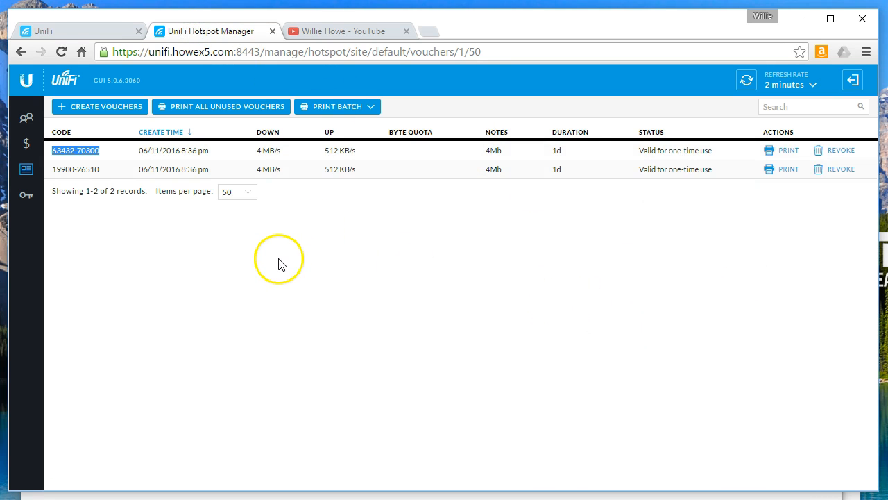
pyautogui.click(146, 261)
pyautogui.click(28, 201)
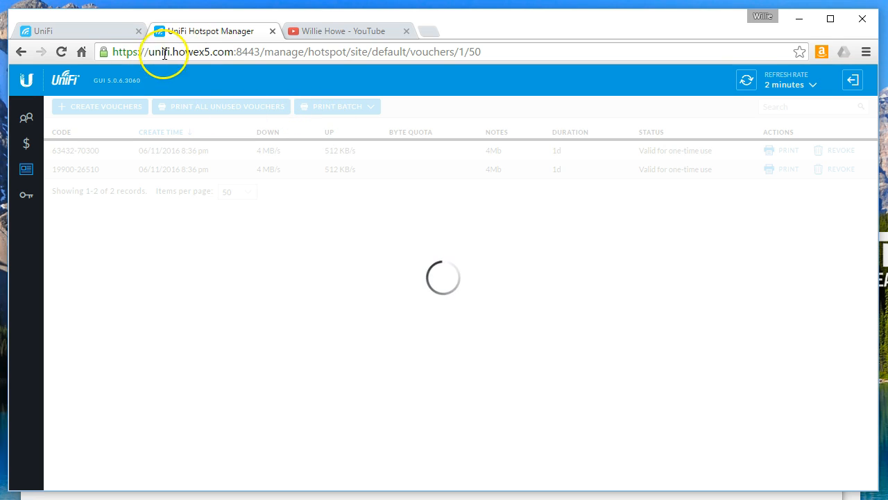
# Close the YouTube tab and switch to the Network Connections window
pyautogui.moveTo(154, 53); pyautogui.dragTo(274, 56)
pyautogui.click(272, 53)
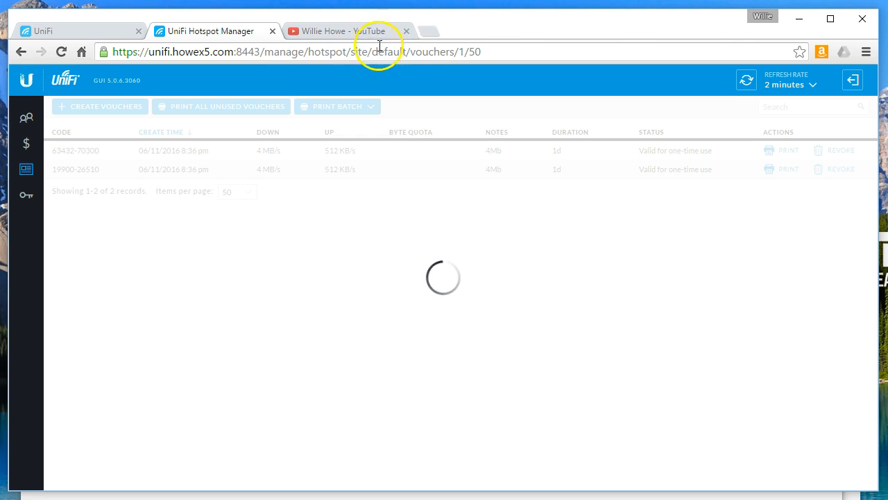
pyautogui.click(406, 31)
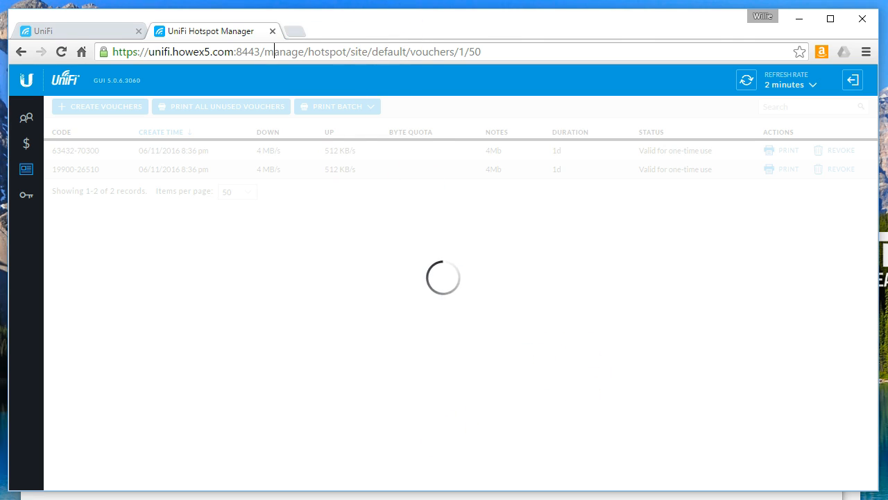
pyautogui.hotkey('alt', 'Tab')
# Enable Ethernet again, disconnect Wi-Fi from 'Do Your Chores First', and close Settings
pyautogui.rightClick(289, 153)
pyautogui.click(271, 166)
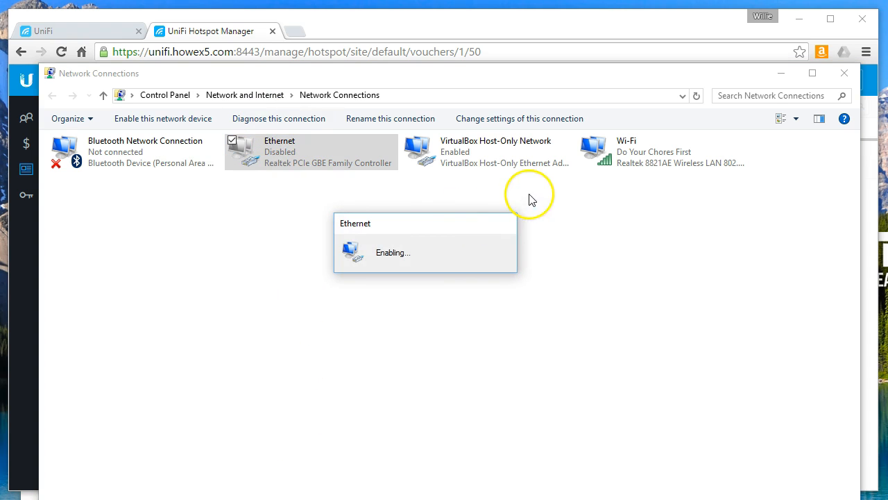
pyautogui.click(642, 174)
pyautogui.rightClick(633, 155)
pyautogui.click(590, 182)
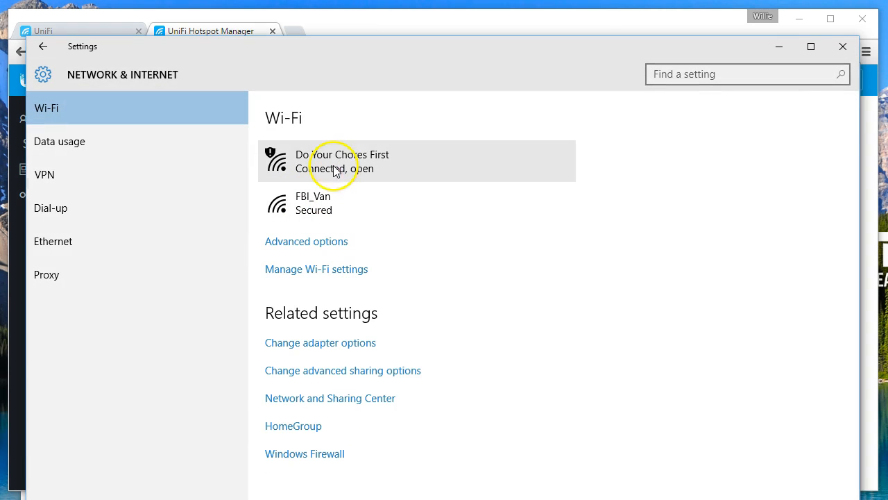
pyautogui.click(340, 166)
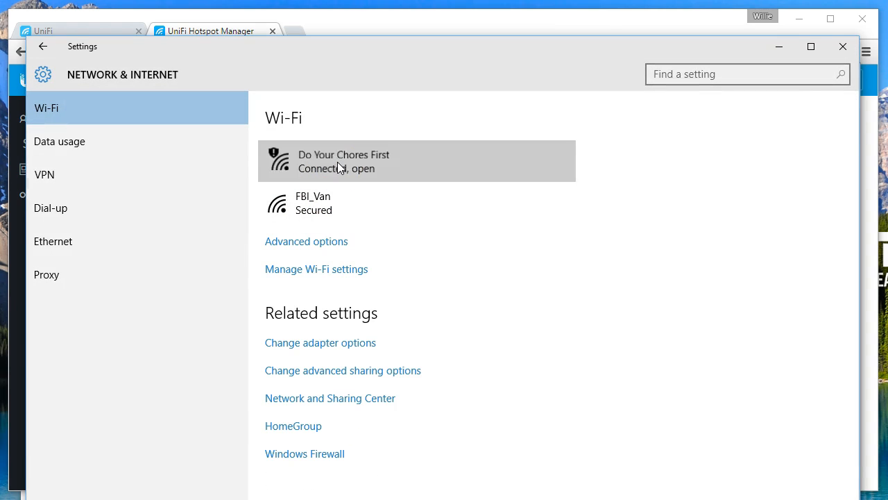
pyautogui.click(529, 204)
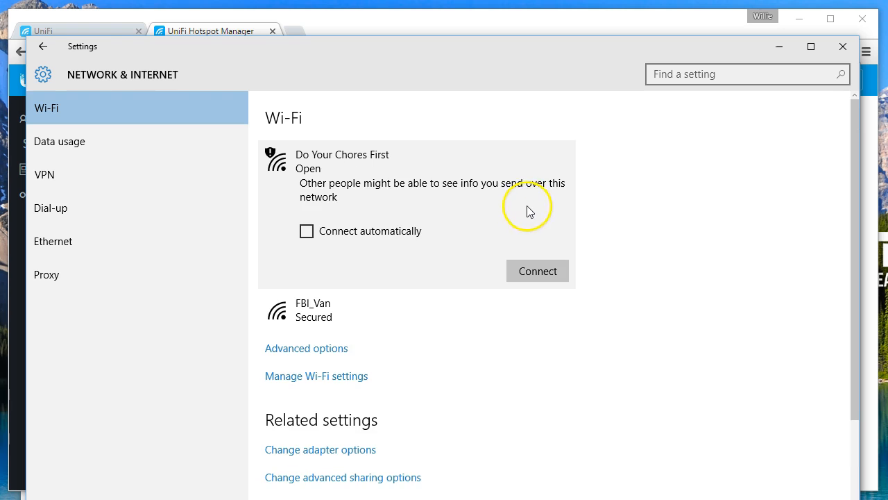
pyautogui.click(840, 48)
pyautogui.click(839, 48)
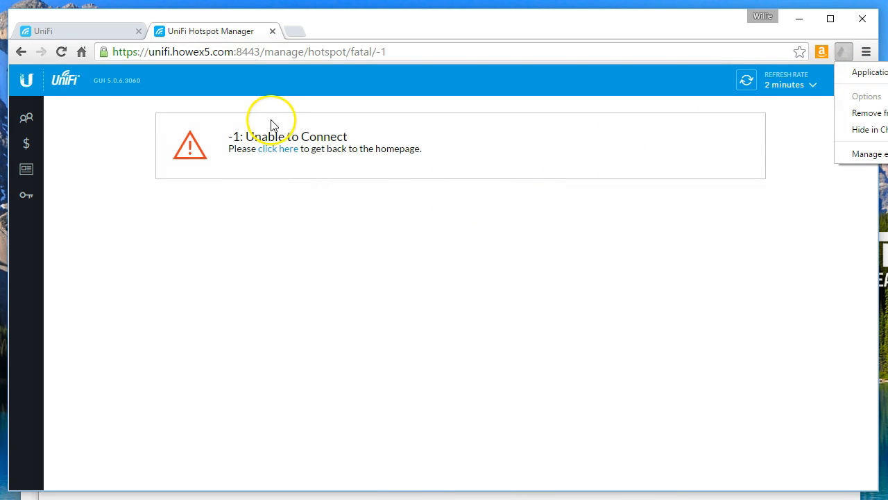
pyautogui.click(60, 52)
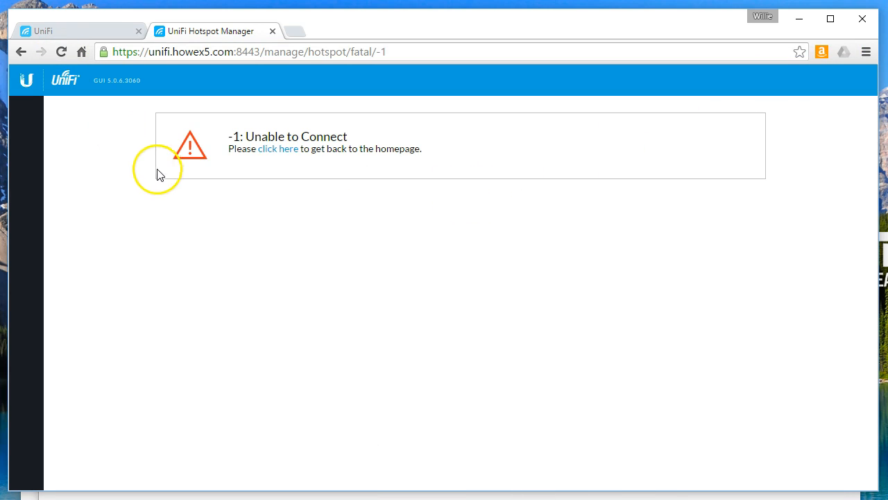
pyautogui.click(278, 150)
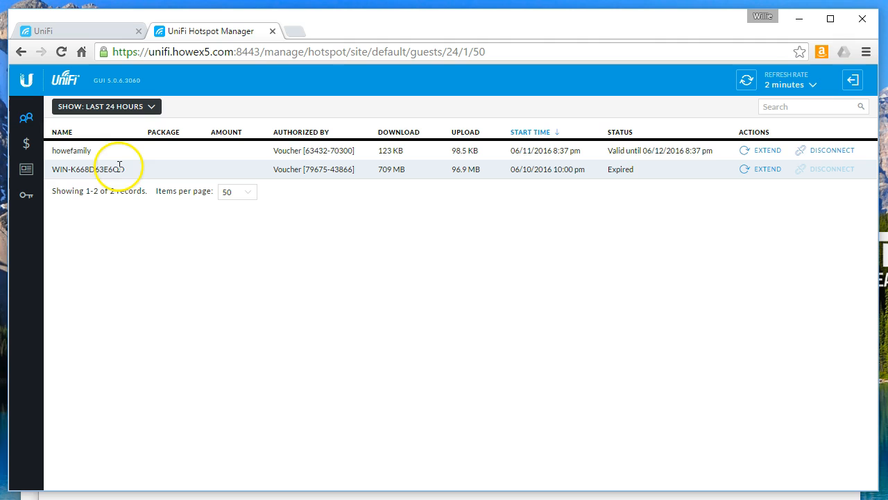
pyautogui.click(829, 156)
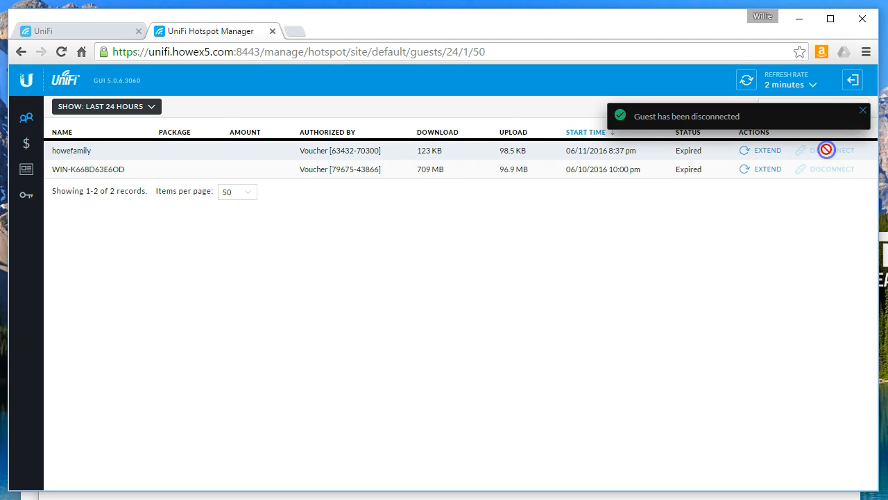
pyautogui.click(862, 109)
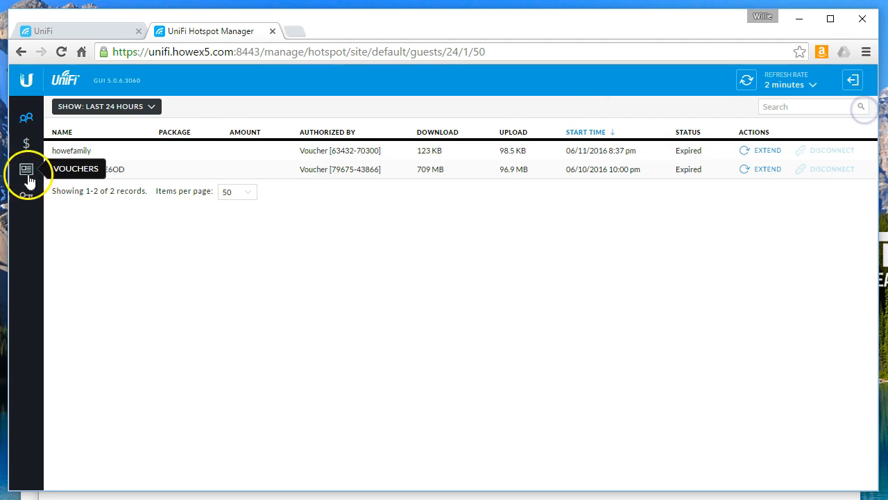
# Create a new operator with an account name, a password and the note 'test'
pyautogui.click(26, 197)
pyautogui.click(93, 109)
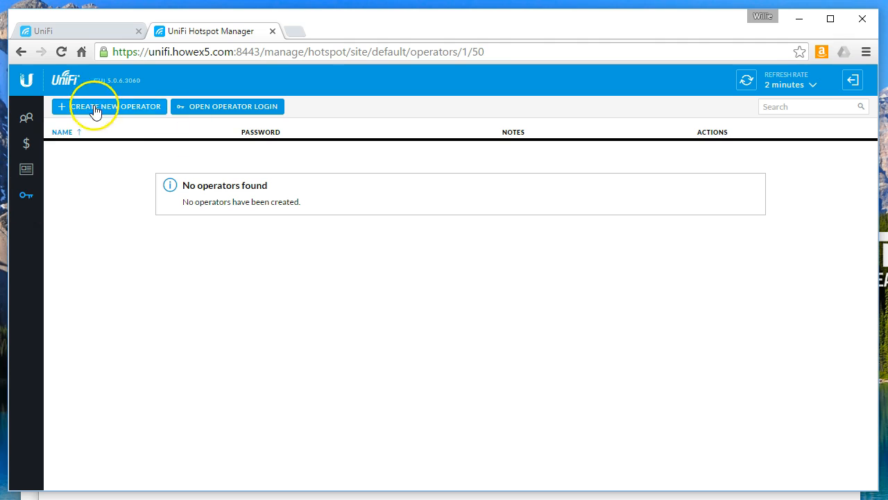
pyautogui.write('Willi')
pyautogui.press('BackSpace')
pyautogui.press('BackSpace')
pyautogui.press('BackSpace')
pyautogui.press('BackSpace')
pyautogui.press('BackSpace')
pyautogui.write('willie')
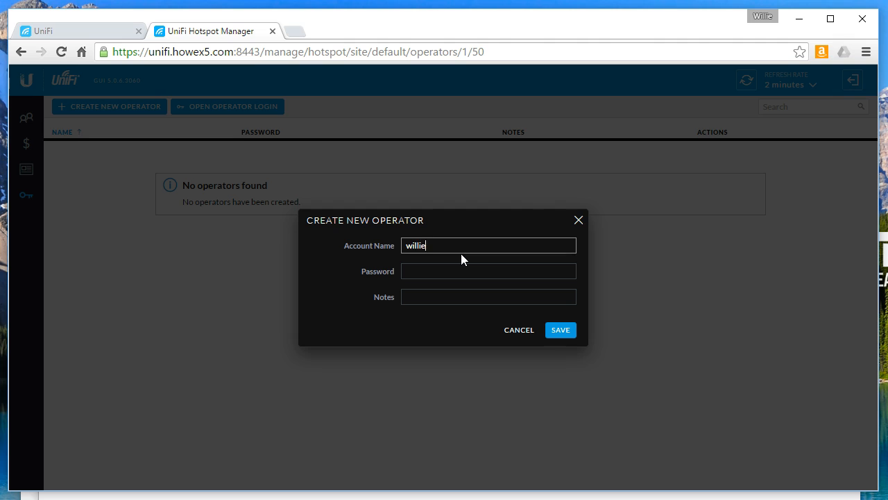
pyautogui.press('Tab')
pyautogui.write('letmein')
pyautogui.press('Tab')
pyautogui.write('test')
pyautogui.click(572, 302)
pyautogui.click(561, 329)
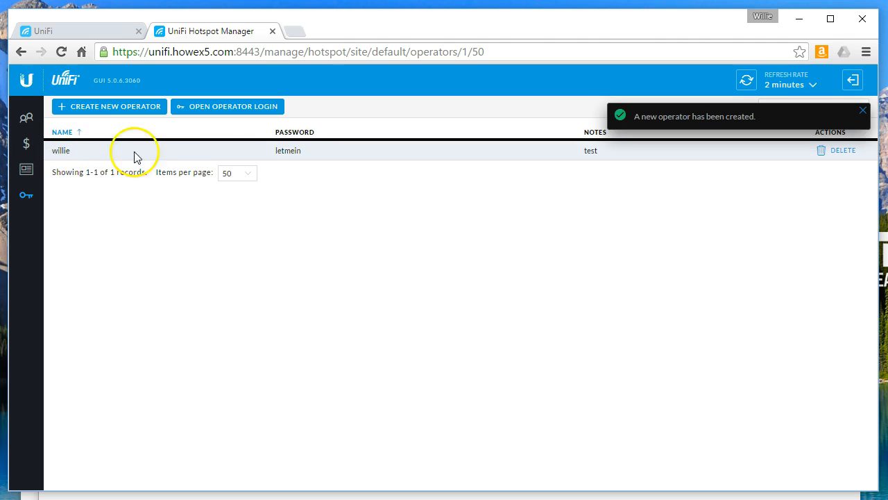
# Dismiss the creation notice and review the new operator's entry in the list
pyautogui.click(865, 112)
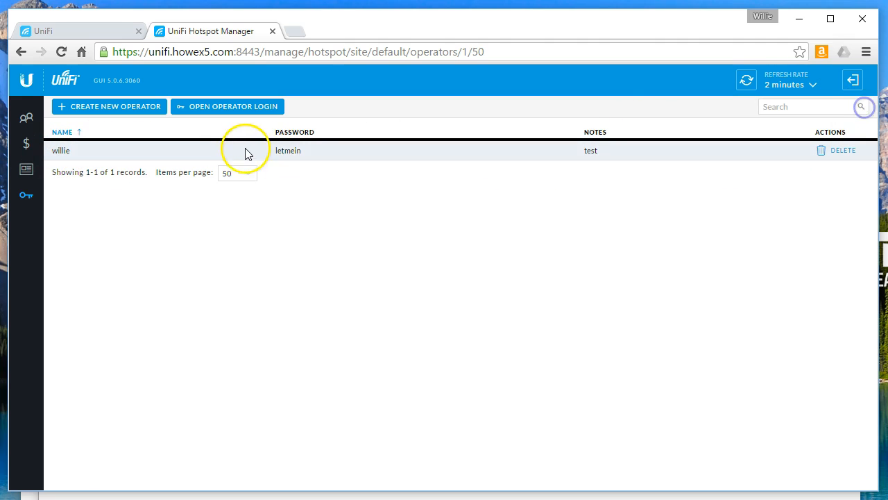
pyautogui.moveTo(274, 152); pyautogui.dragTo(302, 153)
pyautogui.click(301, 152)
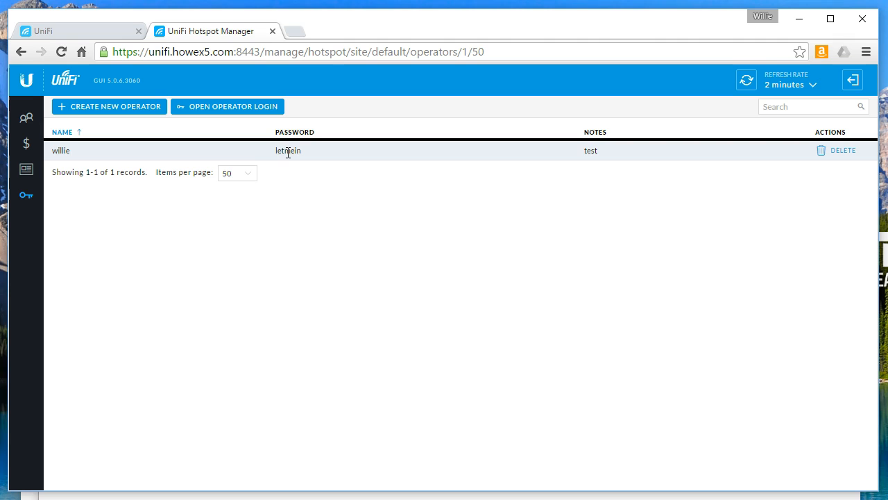
pyautogui.click(306, 165)
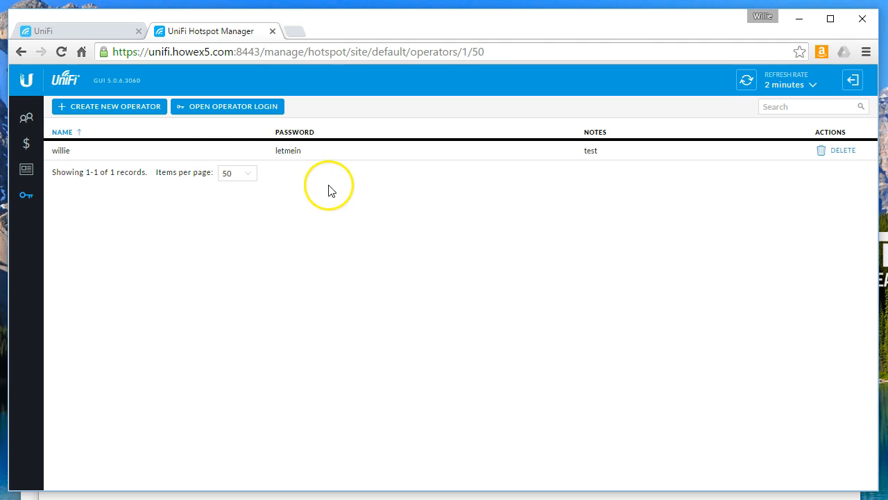
# Sign in as the new operator on the Operator Login page in a new tab
pyautogui.click(226, 108)
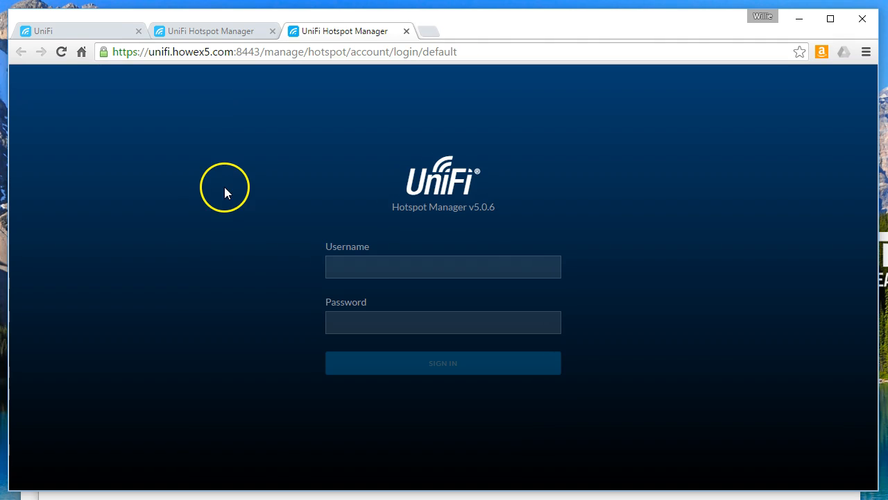
pyautogui.click(386, 264)
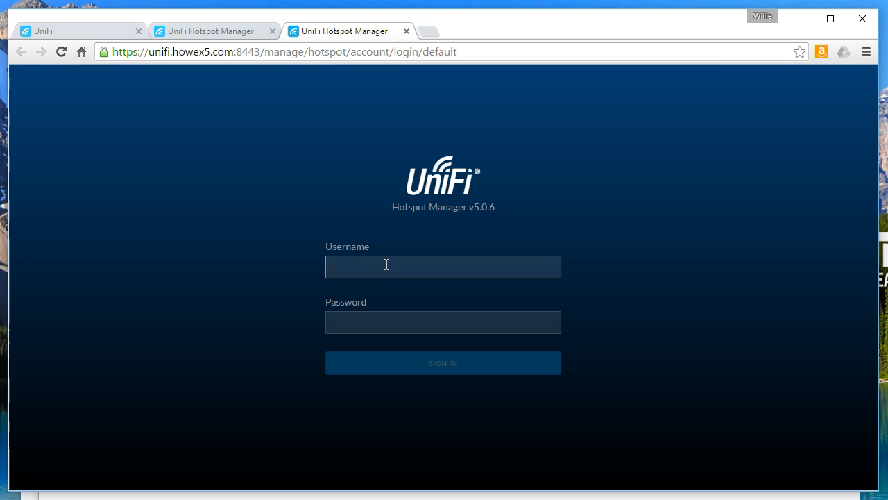
pyautogui.click(397, 208)
pyautogui.moveTo(397, 208); pyautogui.dragTo(499, 210)
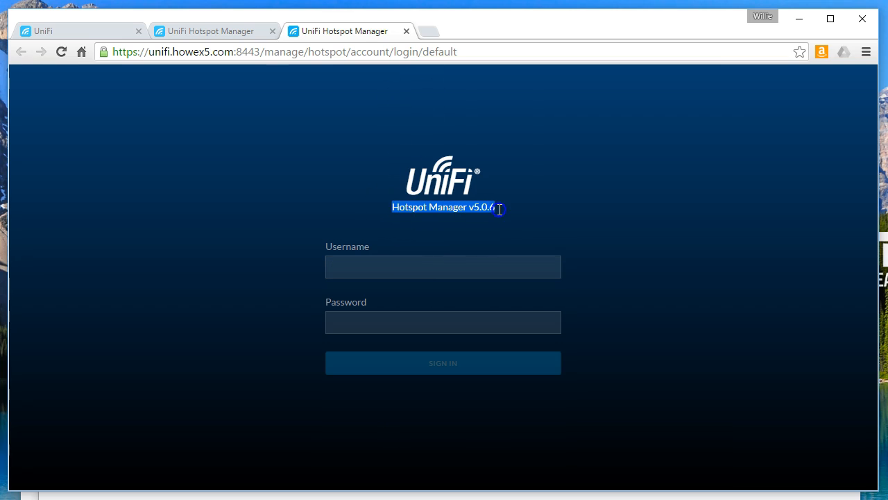
pyautogui.click(506, 222)
pyautogui.click(422, 267)
pyautogui.write('willie')
pyautogui.press('Tab')
pyautogui.write('*******')
pyautogui.press('Return')
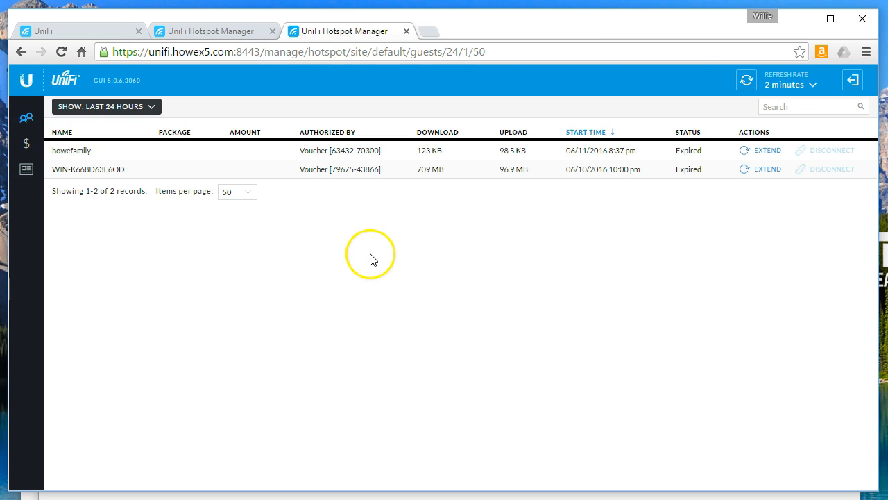
# Browse the operator's payments, vouchers and guest list, then return to the UniFi controller tab
pyautogui.click(27, 143)
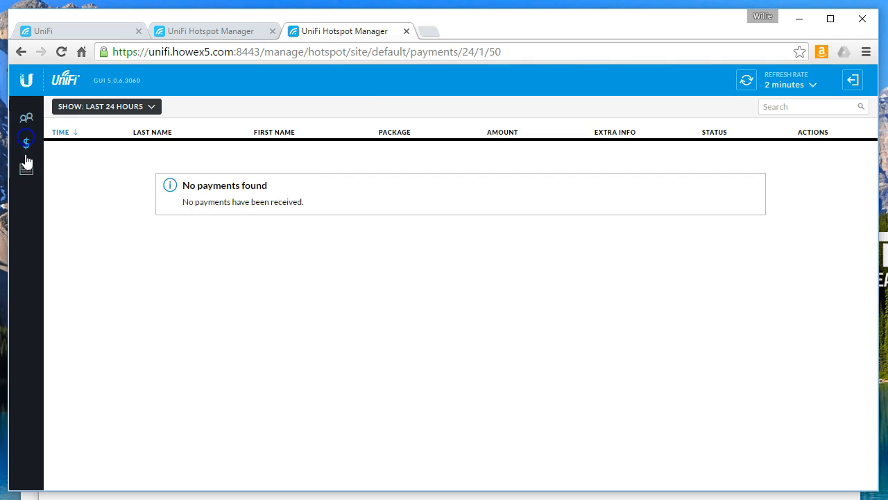
pyautogui.click(25, 170)
pyautogui.click(27, 143)
pyautogui.click(26, 118)
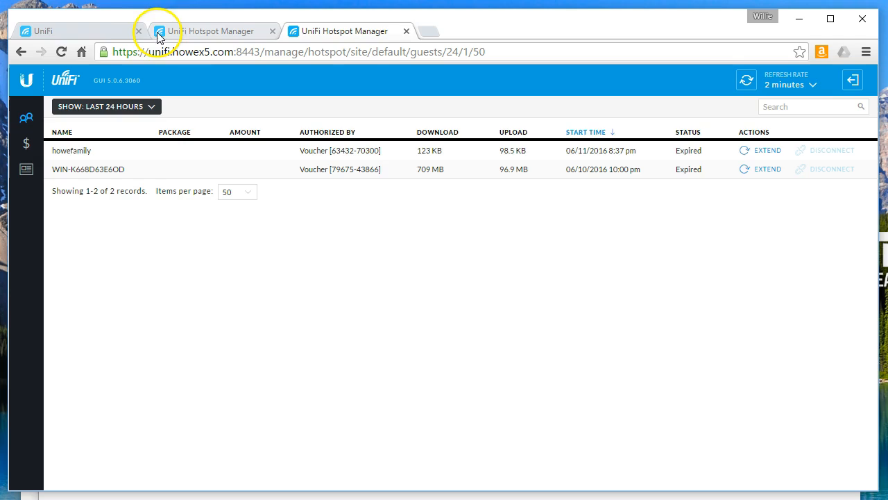
pyautogui.click(97, 31)
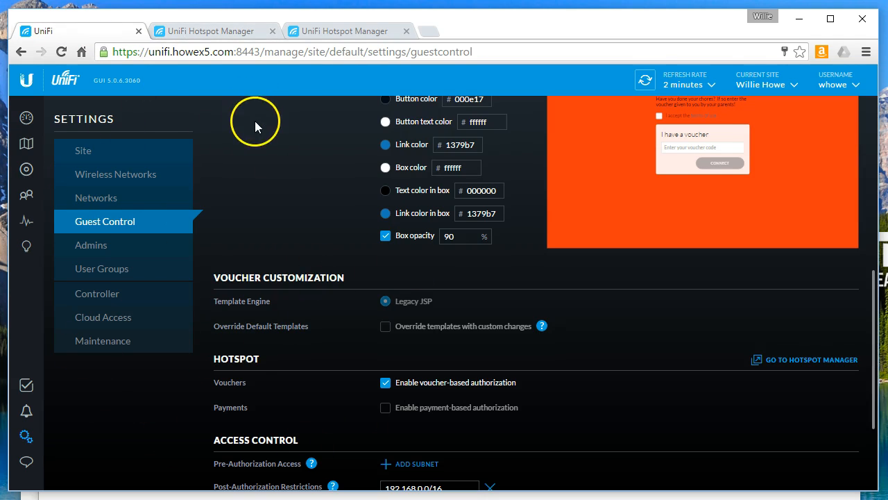
# Switch back to the Hotspot Manager guest list tab
pyautogui.click(345, 32)
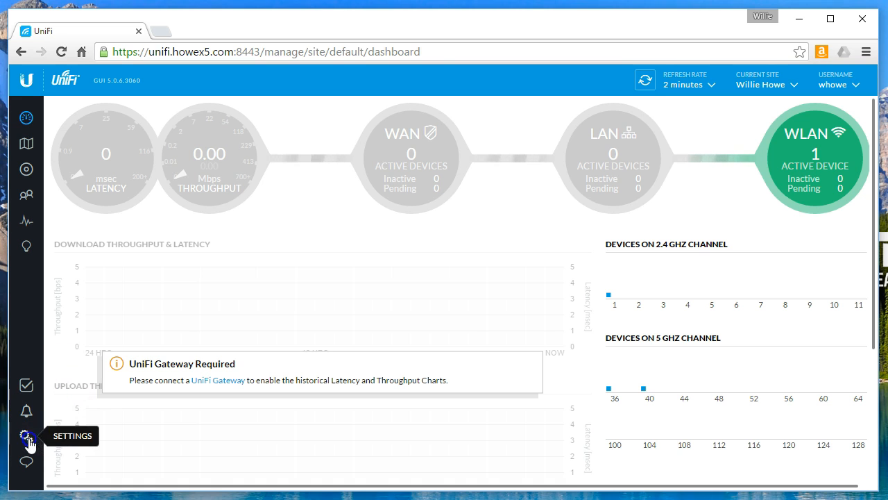
# Open the 'Do Your Chores First' wireless network's edit form under Settings > Wireless Networks and select its name
pyautogui.click(26, 436)
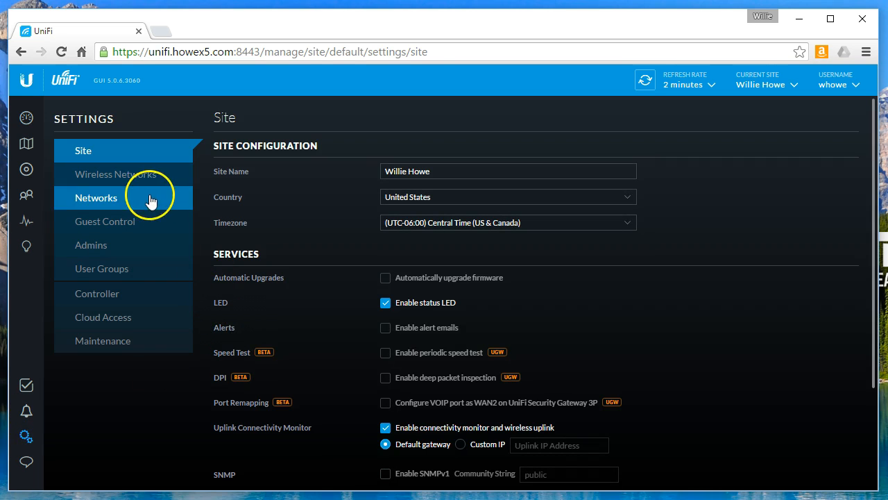
pyautogui.click(132, 183)
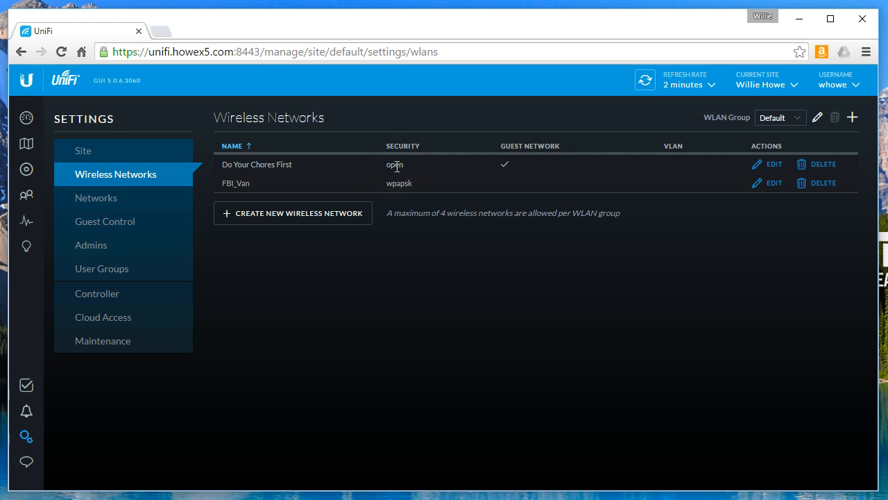
pyautogui.click(773, 164)
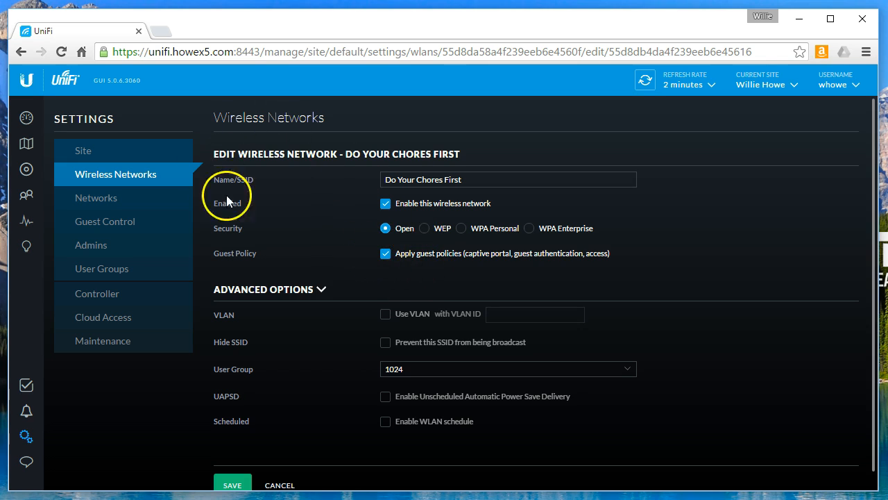
pyautogui.moveTo(486, 183); pyautogui.dragTo(374, 182)
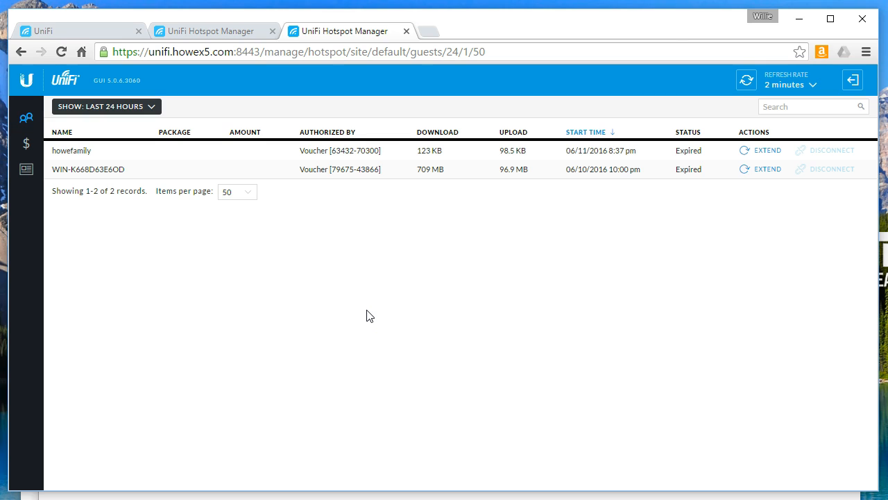
# Check Guest Control's Access Control restrictions, then show the Hotspot Manager operators list with the 'test' operator
pyautogui.click(62, 29)
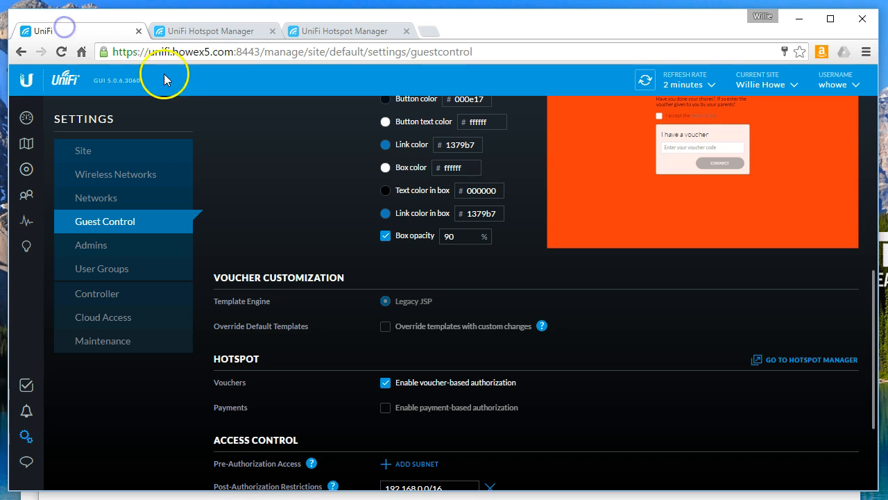
pyautogui.click(212, 31)
pyautogui.click(97, 31)
pyautogui.scroll(-2, 351, 327)
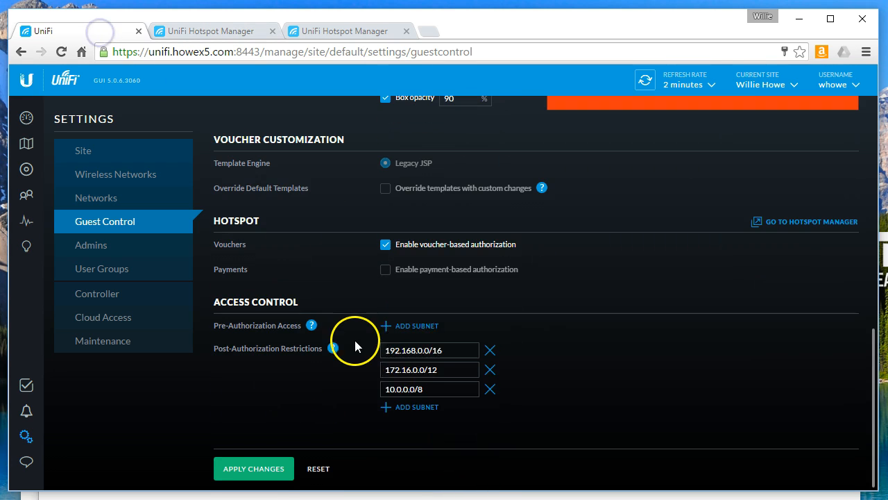
pyautogui.scroll(2, 434, 311)
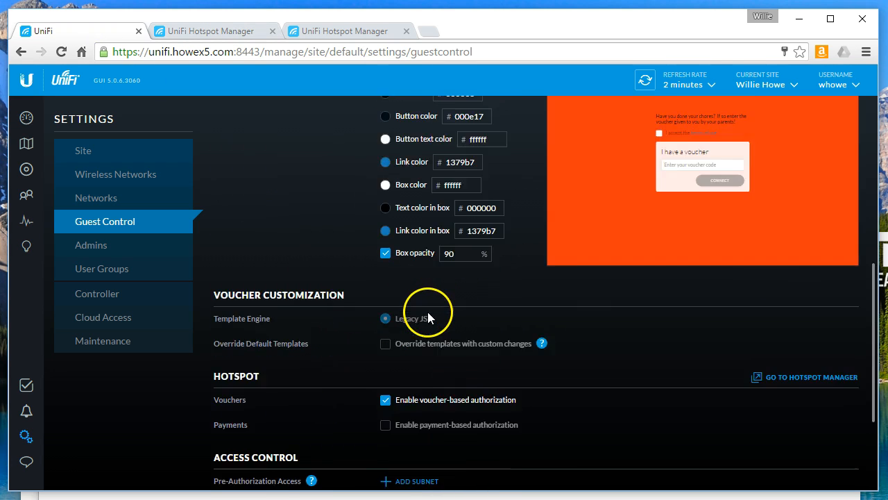
pyautogui.scroll(2, 428, 317)
pyautogui.click(212, 32)
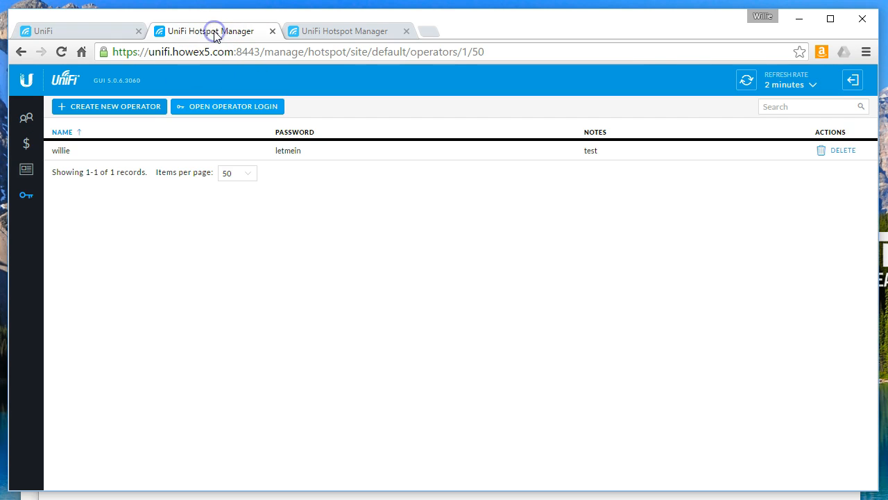
pyautogui.click(218, 446)
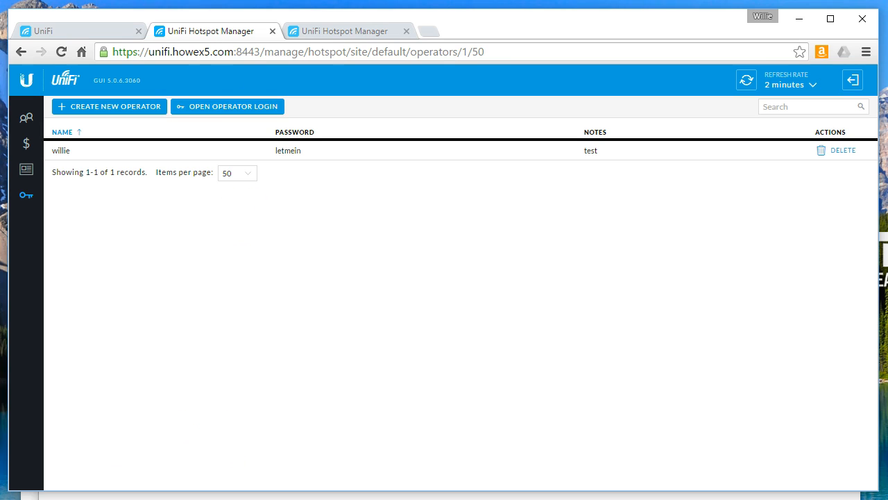